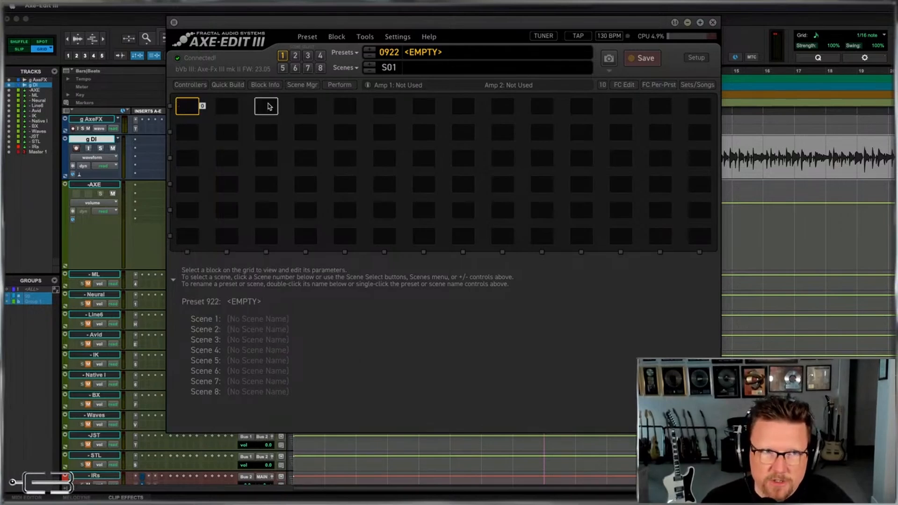
Step: Create a stereo audio track below the g DI track, name it g AxeFX, and place the edit cursor at bar 21 on it
{"action": "left_click", "coordinate": [92, 142]}
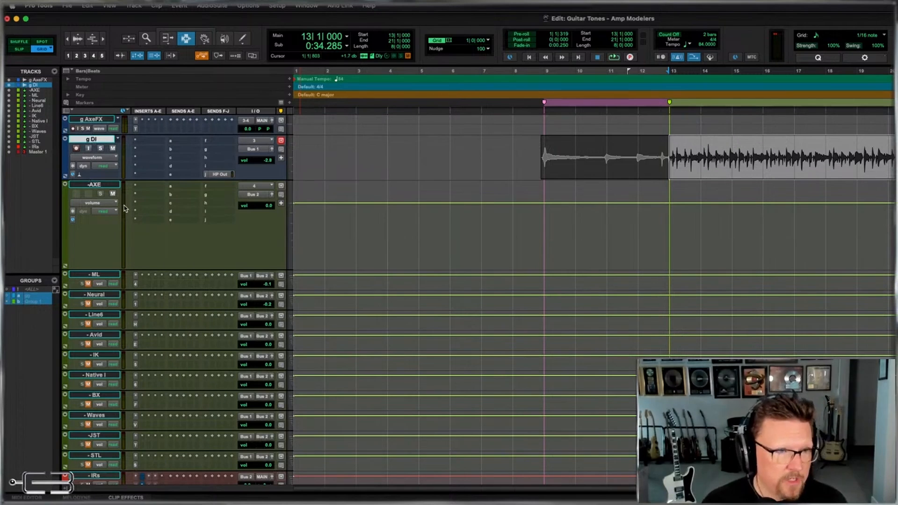
{"action": "left_click", "coordinate": [94, 186]}
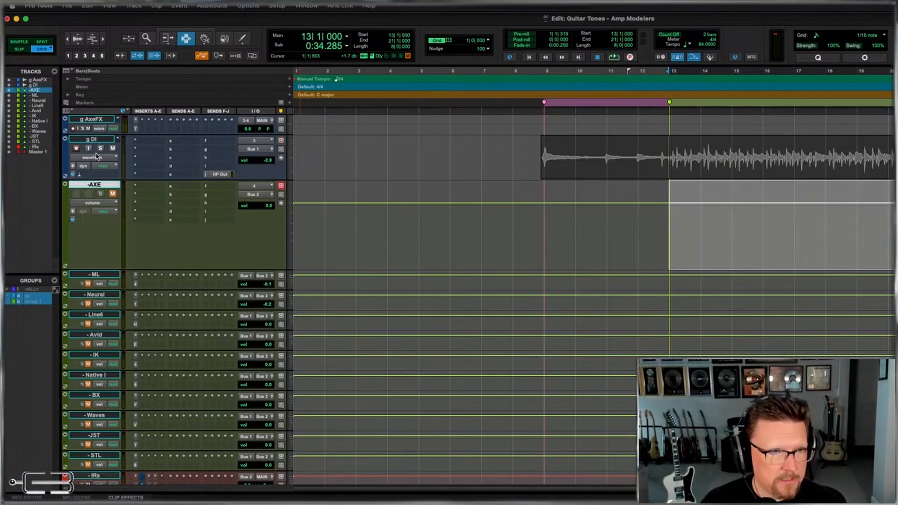
{"action": "left_click", "coordinate": [91, 140]}
{"action": "key", "text": "super+shift+n"}
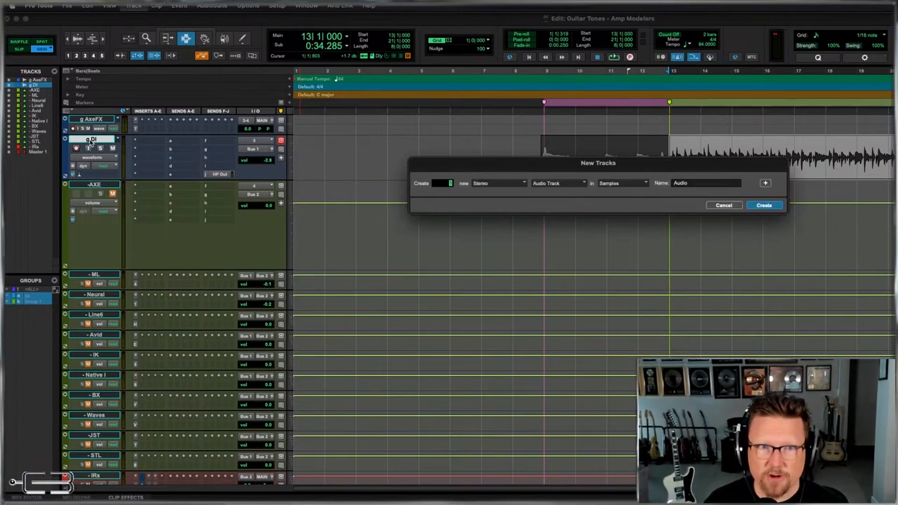
{"action": "key", "text": "Return"}
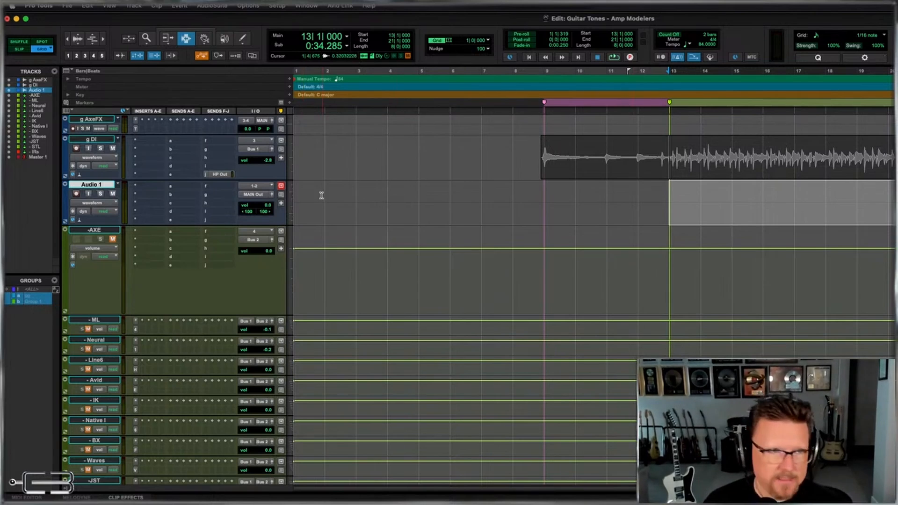
{"action": "double_click", "coordinate": [91, 184]}
{"action": "type", "text": "g AxeFX"}
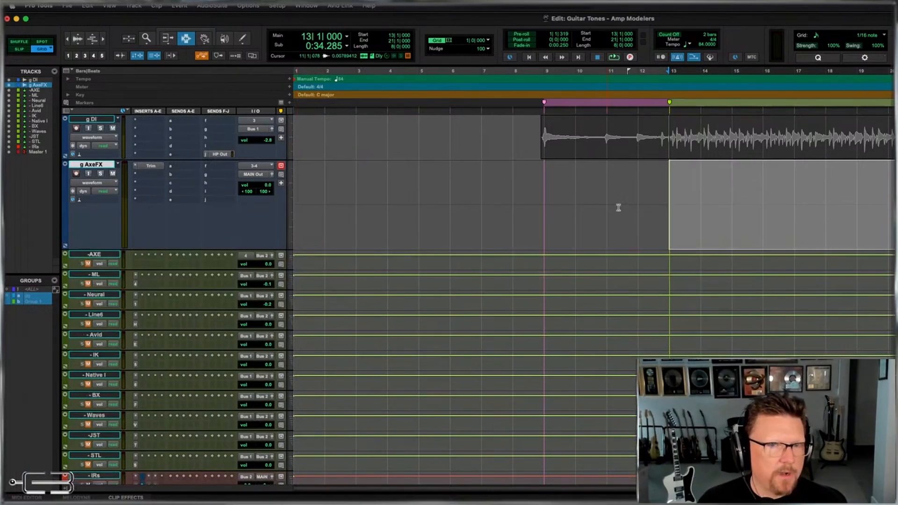
{"action": "left_click", "coordinate": [894, 204]}
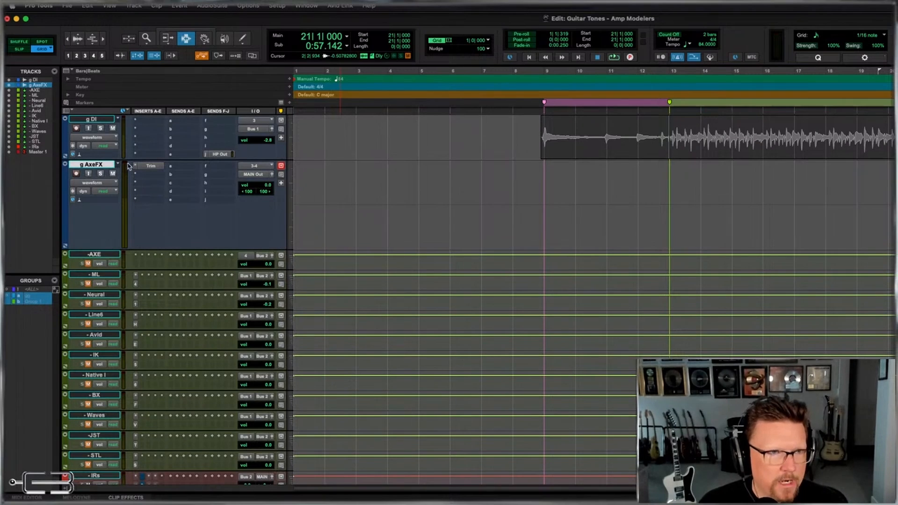
Step: Open the Trim insert on the g AxeFX track and reselect Trim (mono) from the multi-mono DSP plug-ins
{"action": "left_click", "coordinate": [151, 167]}
{"action": "left_click_drag", "start_coordinate": [457, 149], "coordinate": [471, 144]}
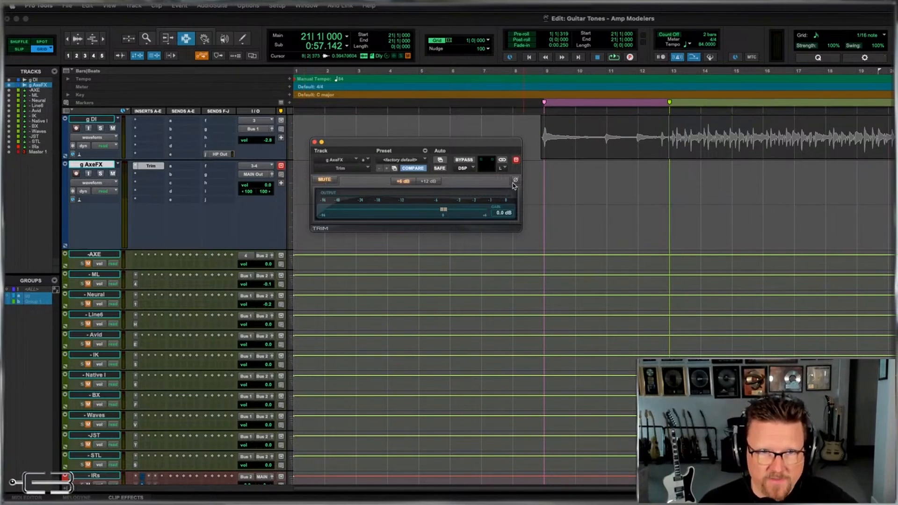
{"action": "left_click", "coordinate": [136, 169]}
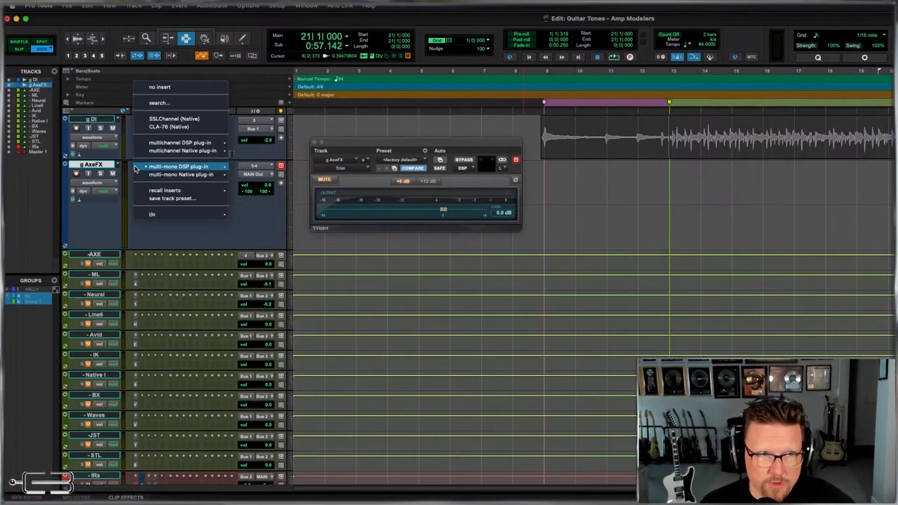
{"action": "mouse_move", "coordinate": [192, 169]}
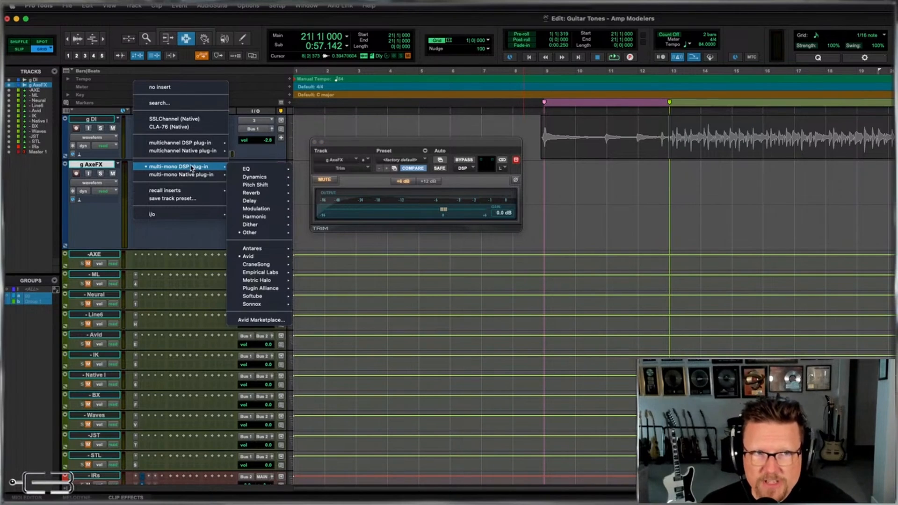
{"action": "mouse_move", "coordinate": [273, 232]}
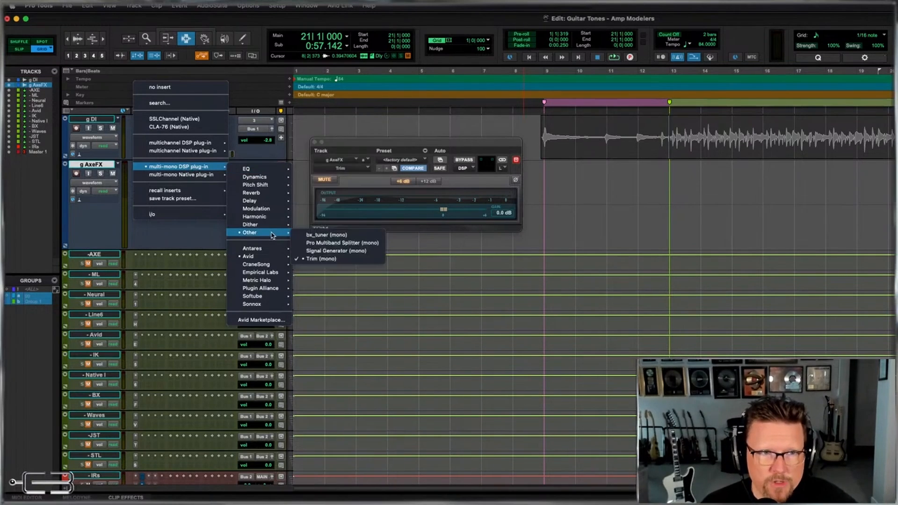
{"action": "left_click", "coordinate": [311, 259]}
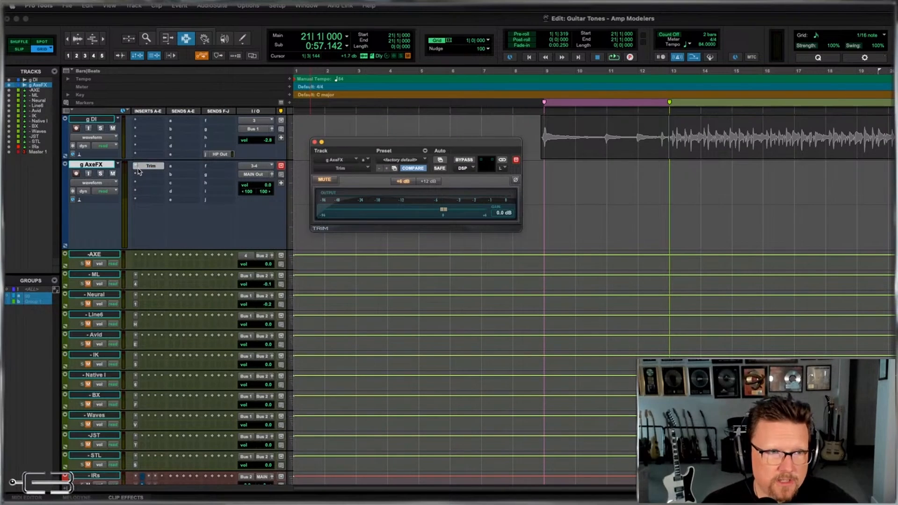
Step: Remove the existing Trim plug-in from the first insert slot of the g AxeFX track
{"action": "left_click", "coordinate": [137, 167]}
{"action": "left_click", "coordinate": [135, 168]}
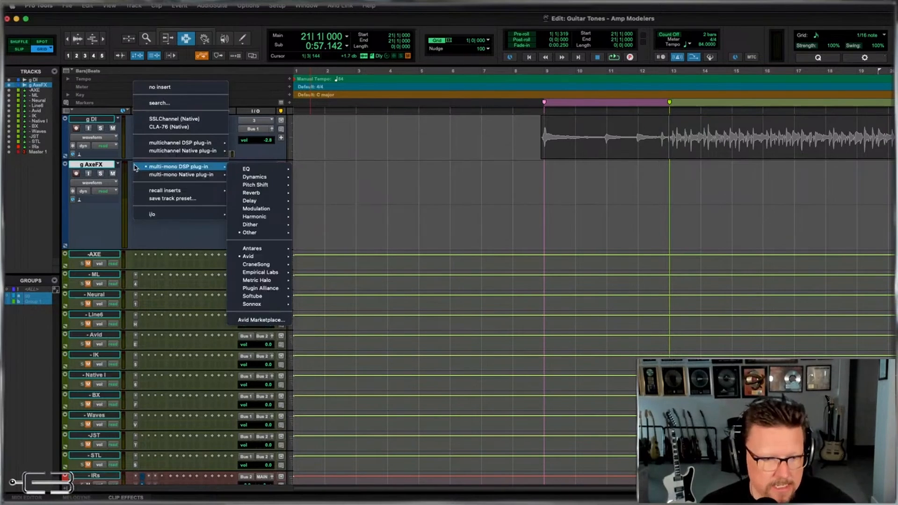
{"action": "left_click", "coordinate": [159, 87]}
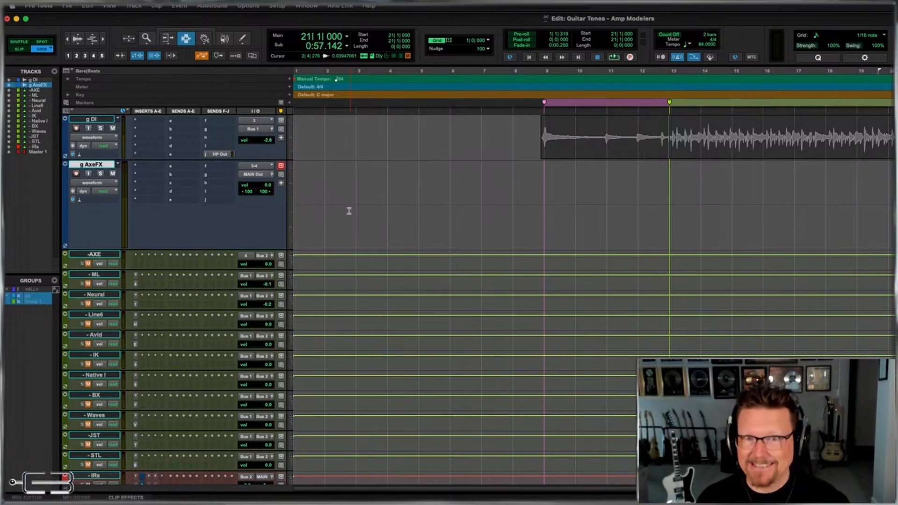
Step: Insert the multi-mono DSP version of Trim in the first insert slot of the g AxeFX track
{"action": "left_click", "coordinate": [135, 167]}
{"action": "mouse_move", "coordinate": [177, 190]}
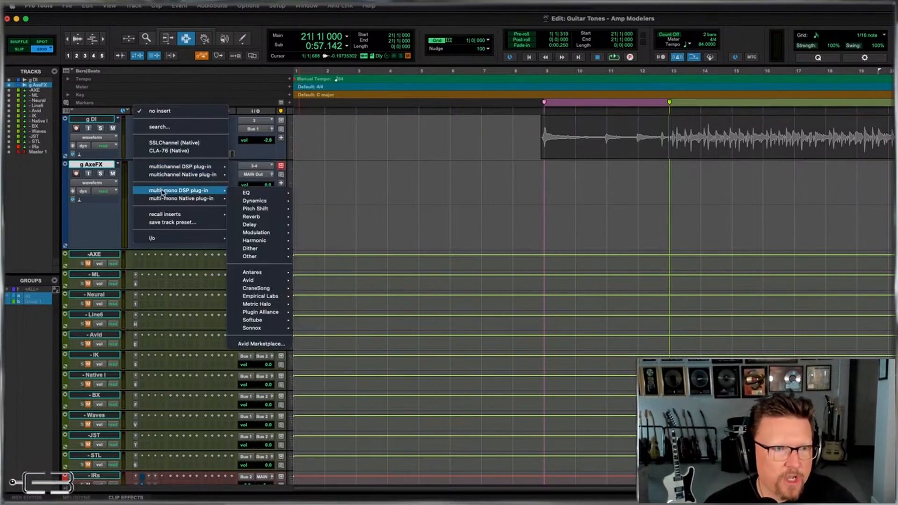
{"action": "mouse_move", "coordinate": [250, 256]}
{"action": "left_click", "coordinate": [325, 283]}
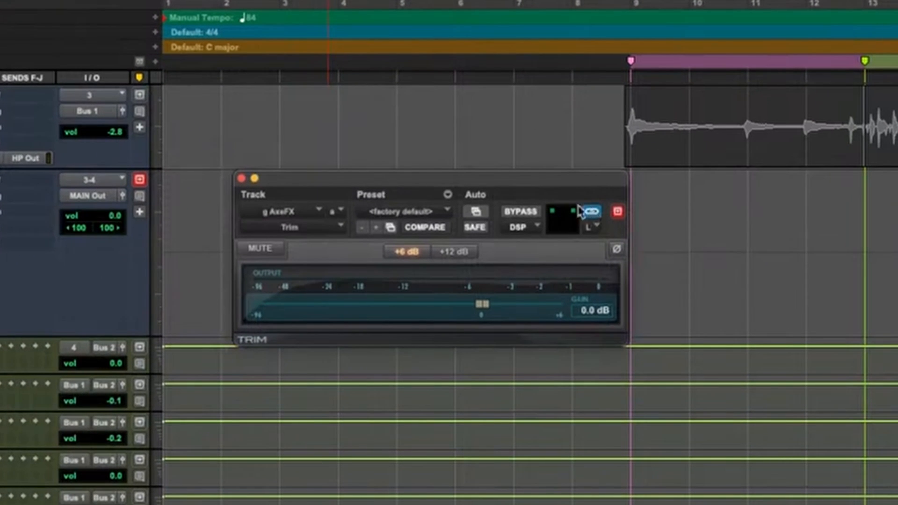
Step: Lower the linked Trim gain to -13.9 dB and switch between the Left and Right channels to compare them
{"action": "left_click_drag", "start_coordinate": [482, 304], "coordinate": [400, 304]}
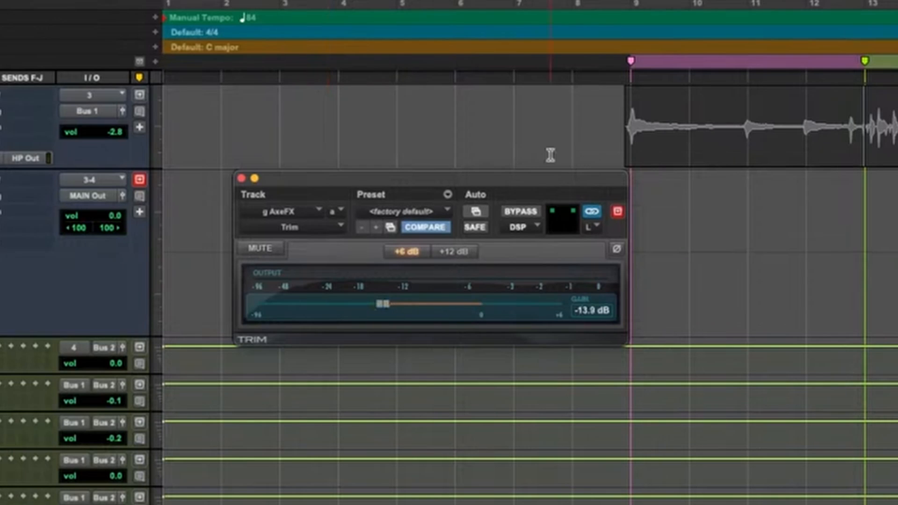
{"action": "left_click", "coordinate": [595, 227]}
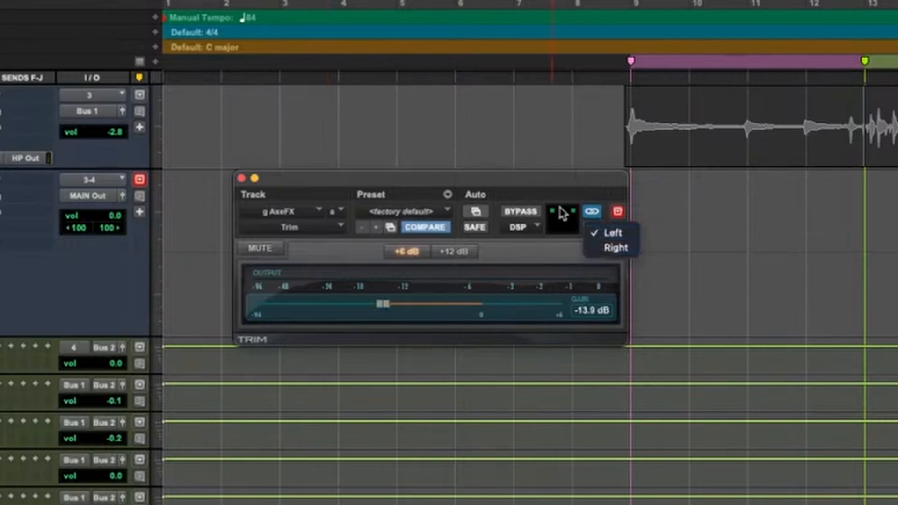
{"action": "left_click", "coordinate": [601, 227]}
{"action": "left_click", "coordinate": [601, 227]}
{"action": "left_click", "coordinate": [606, 247]}
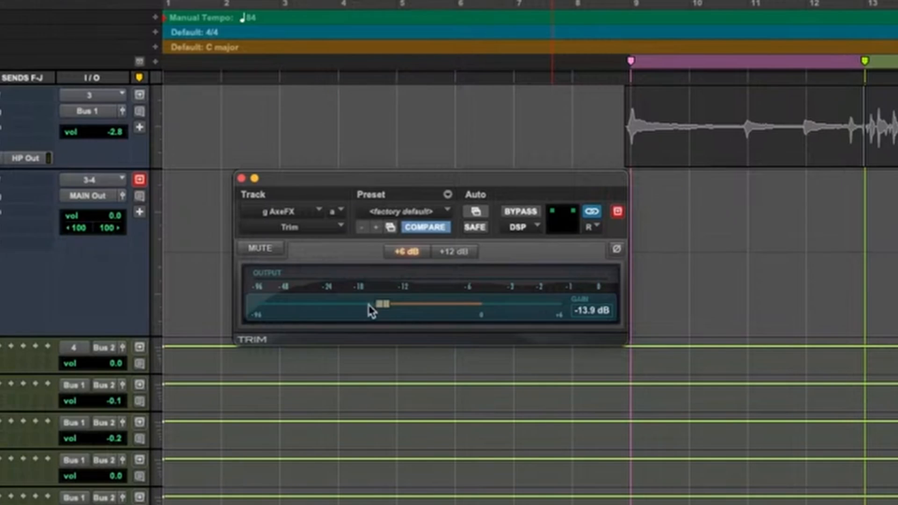
{"action": "left_click", "coordinate": [590, 227]}
{"action": "left_click", "coordinate": [594, 204]}
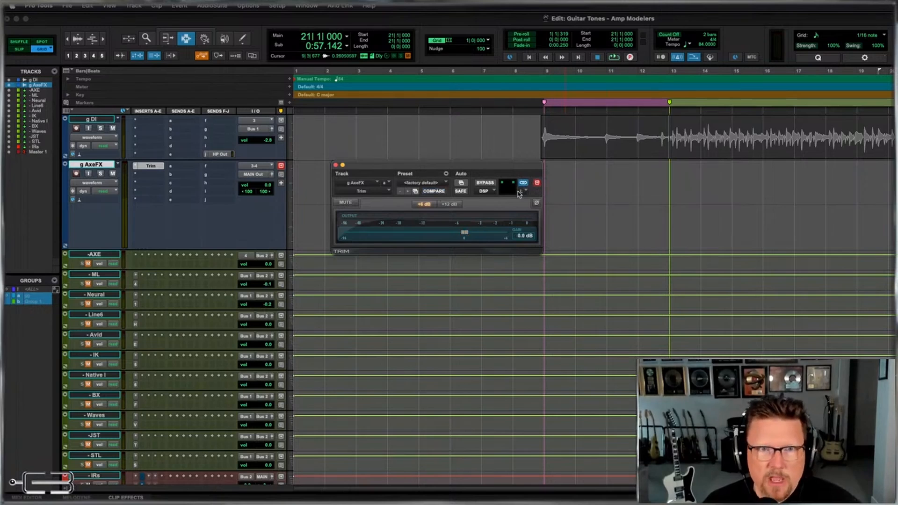
Step: Unlink the Trim plug-in's channels and switch between the Left and Right controls
{"action": "left_click", "coordinate": [524, 191]}
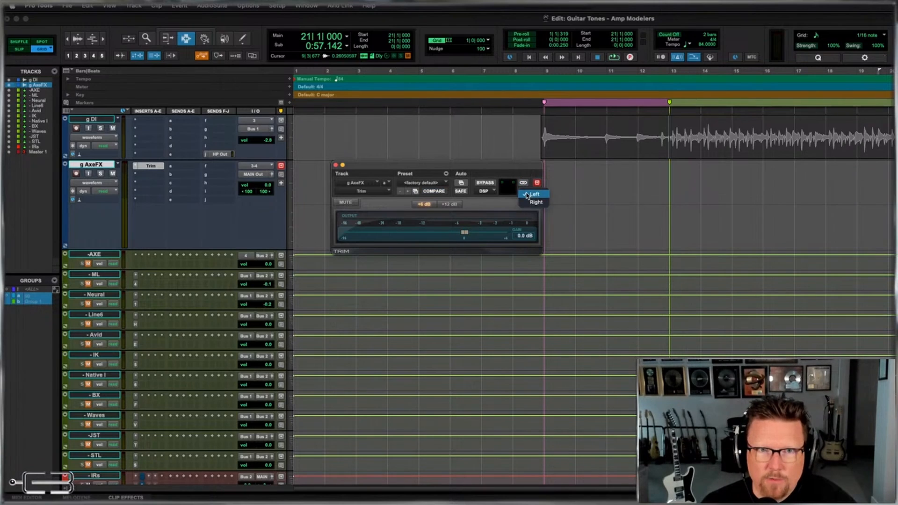
{"action": "left_click", "coordinate": [531, 201]}
{"action": "left_click", "coordinate": [523, 191]}
{"action": "left_click", "coordinate": [528, 194]}
{"action": "left_click", "coordinate": [524, 191]}
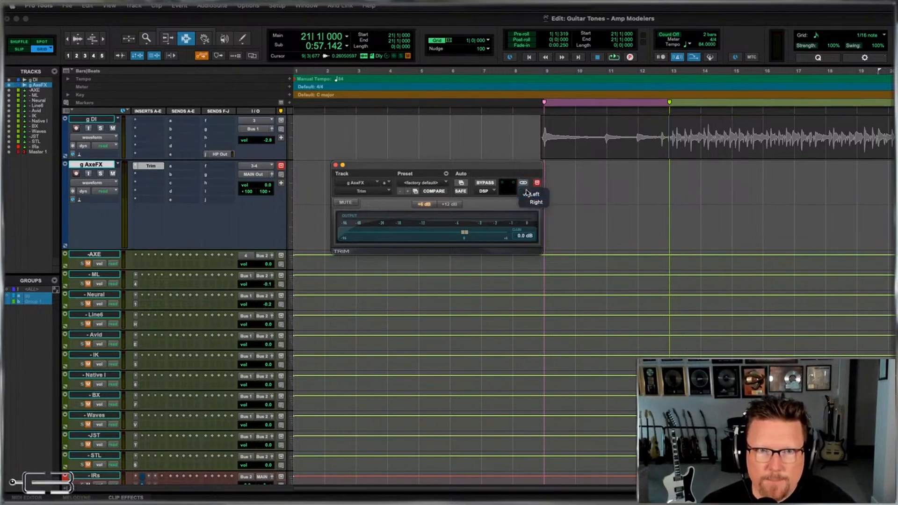
{"action": "left_click", "coordinate": [529, 204]}
Step: Set the unlinked Left channel's Trim gain to -27.2 dB and switch to the Right channel
{"action": "left_click", "coordinate": [522, 193]}
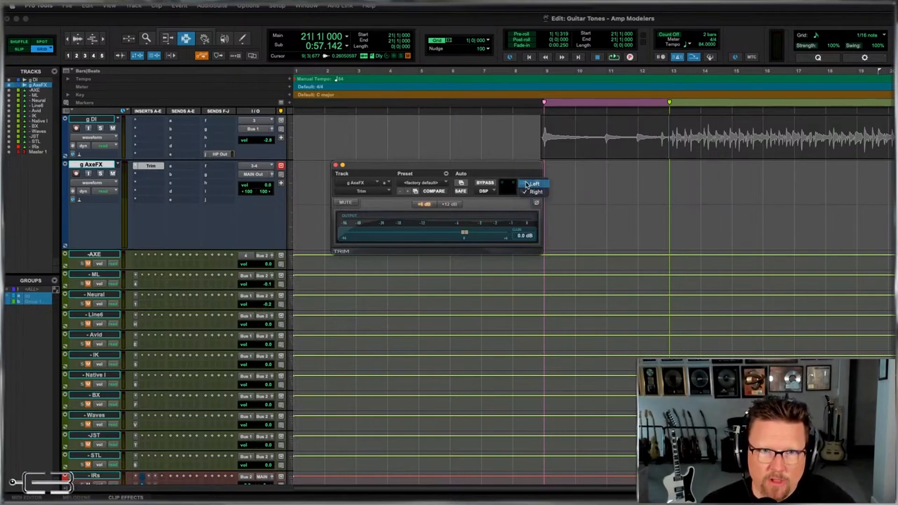
{"action": "left_click", "coordinate": [527, 185]}
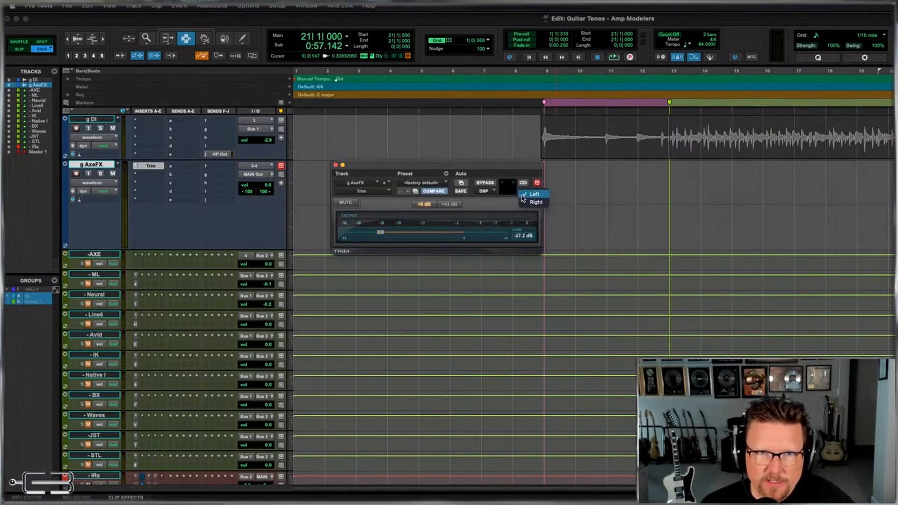
{"action": "left_click", "coordinate": [527, 203]}
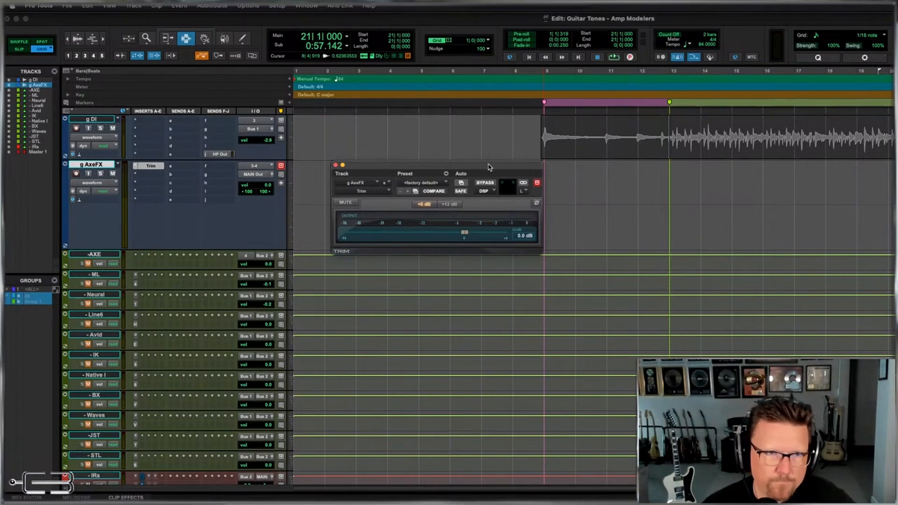
Step: Move the Trim window aside, place the edit cursor at bar 21 on g DI, and enable input monitoring on g AxeFX
{"action": "left_click_drag", "start_coordinate": [488, 167], "coordinate": [471, 153]}
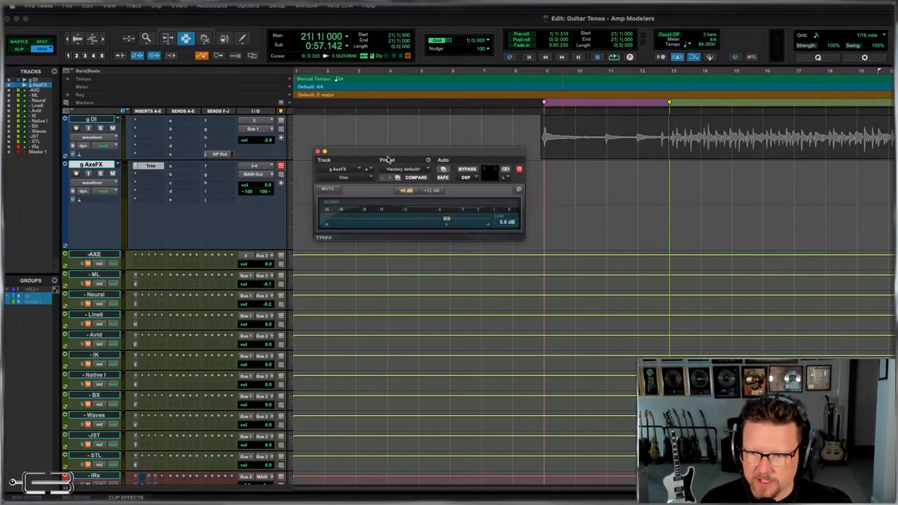
{"action": "left_click", "coordinate": [669, 136]}
{"action": "left_click", "coordinate": [894, 136]}
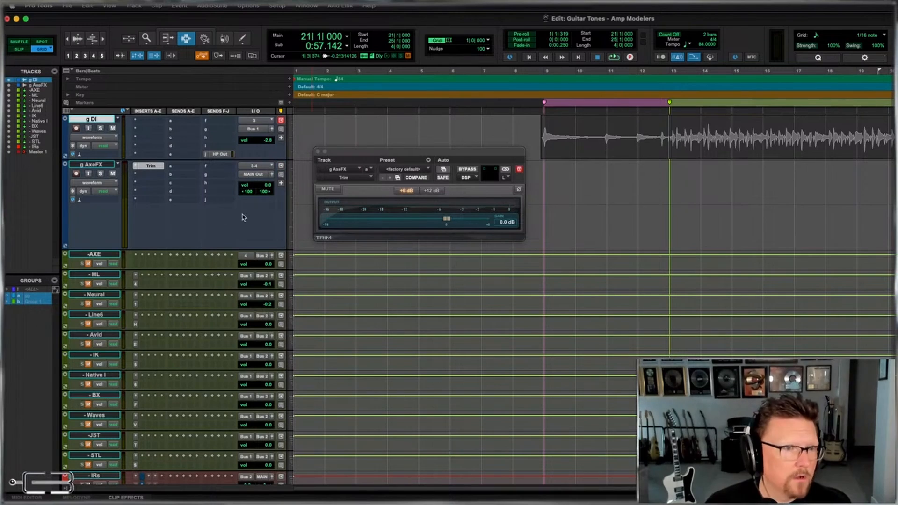
{"action": "left_click", "coordinate": [90, 173]}
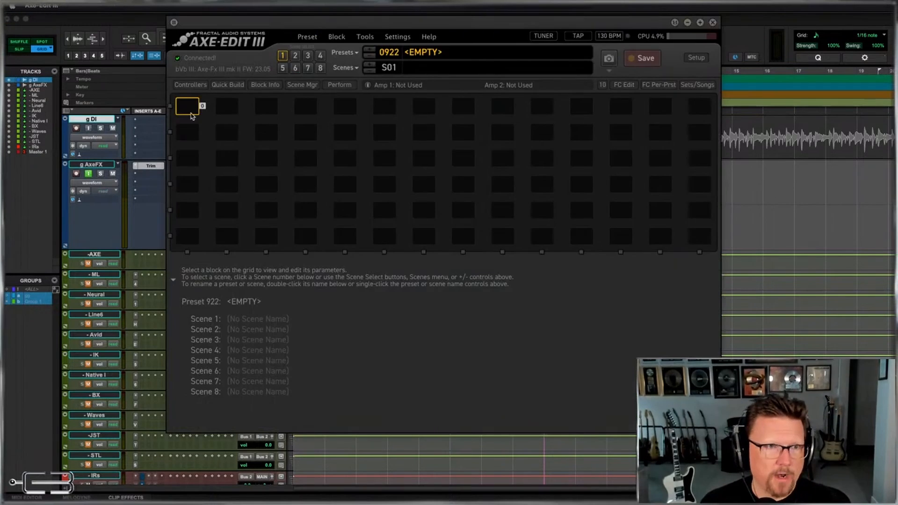
Step: In Axe-Edit III, add an Input 2 block to the first cell of the empty preset's grid
{"action": "right_click", "coordinate": [188, 114]}
{"action": "mouse_move", "coordinate": [210, 192]}
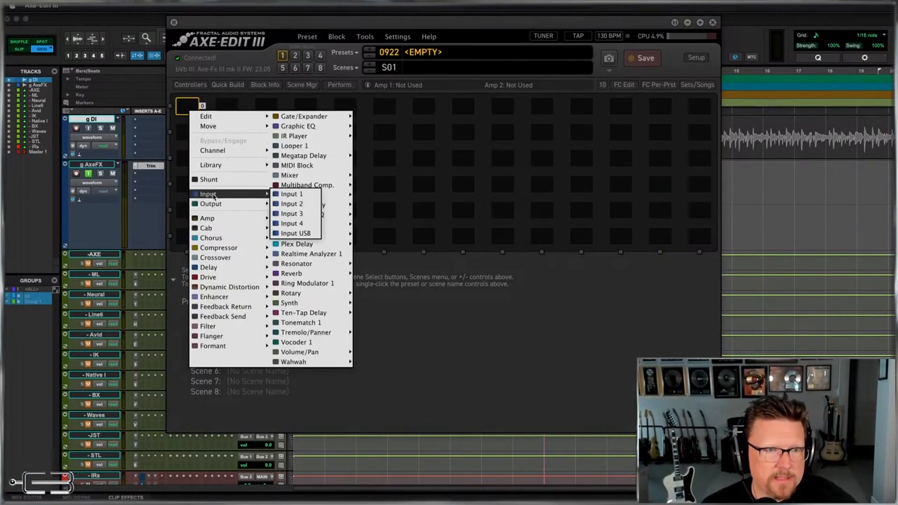
{"action": "left_click", "coordinate": [289, 205]}
Step: Minimize the Input 2 gate settings: threshold OFF, ratio 1.00, attack 1.00 ms and release 10.00 ms
{"action": "left_click_drag", "start_coordinate": [352, 301], "coordinate": [349, 413]}
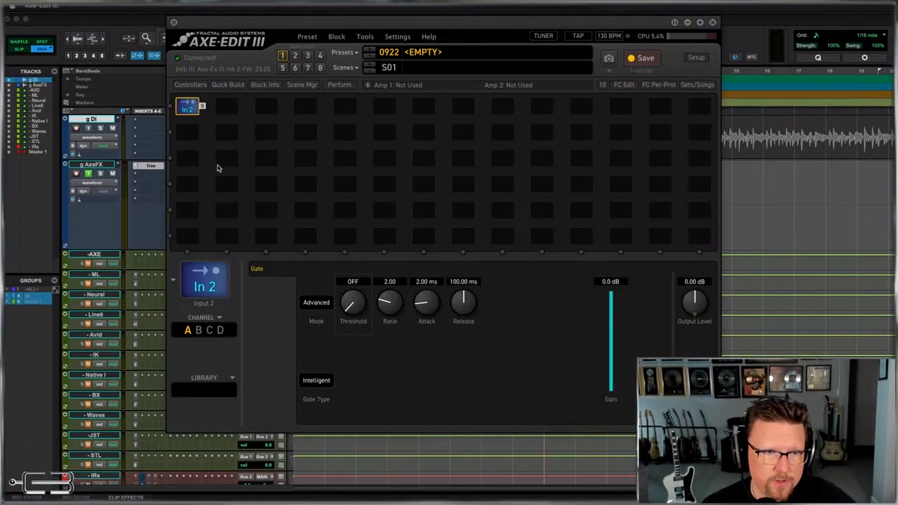
{"action": "left_click_drag", "start_coordinate": [389, 304], "coordinate": [388, 374]}
{"action": "left_click_drag", "start_coordinate": [426, 304], "coordinate": [425, 374]}
{"action": "left_click_drag", "start_coordinate": [463, 304], "coordinate": [462, 397]}
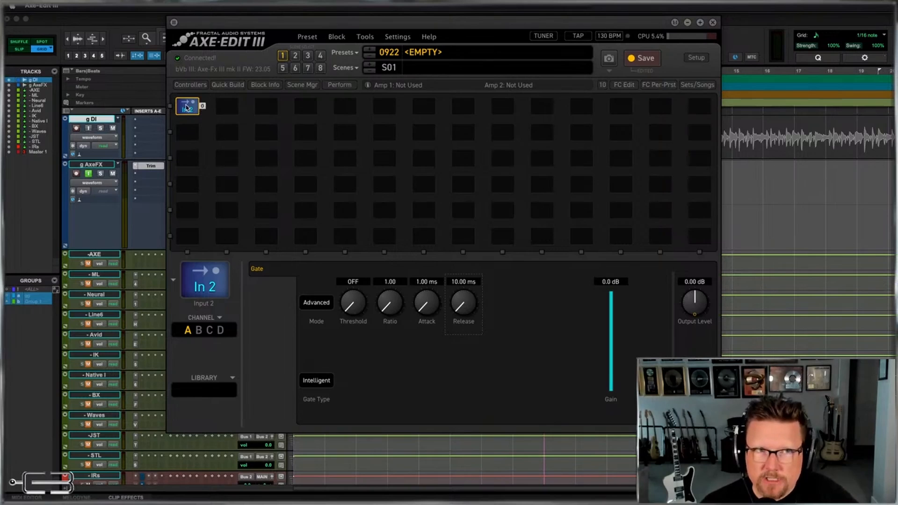
Step: Connect the Input 2 block with shunts along the first grid row up to the second-to-last column
{"action": "left_click_drag", "start_coordinate": [186, 107], "coordinate": [225, 108]}
{"action": "left_click_drag", "start_coordinate": [645, 109], "coordinate": [658, 108]}
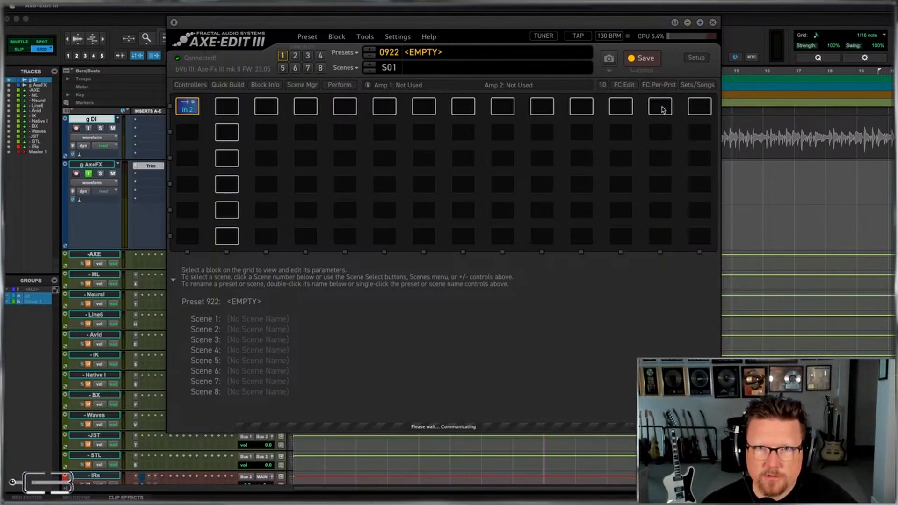
{"action": "double_click", "coordinate": [659, 108]}
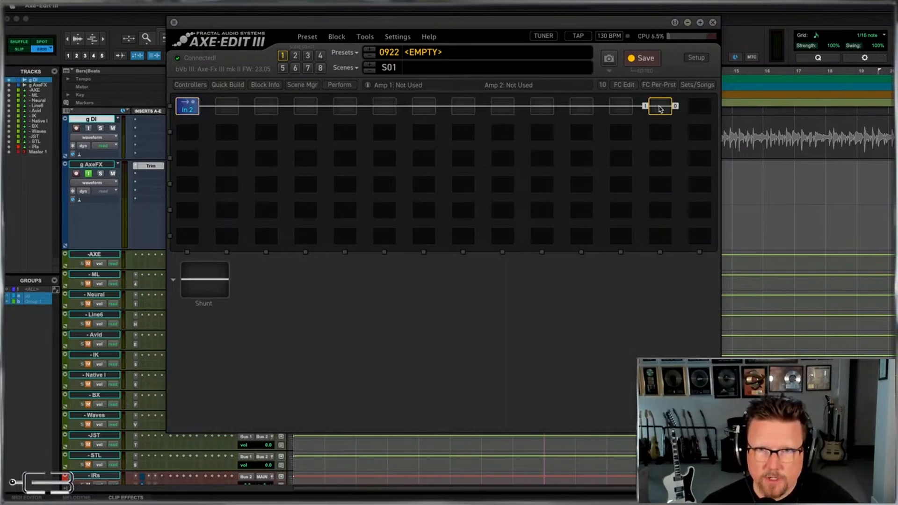
Step: Replace the last shunt in the first row with a Feedback Send 1 block
{"action": "mouse_move", "coordinate": [543, 233]}
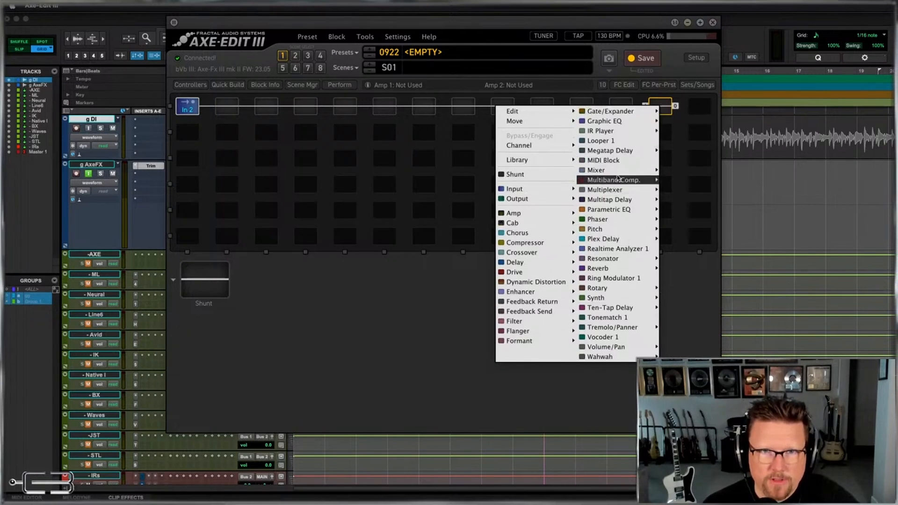
{"action": "mouse_move", "coordinate": [625, 288]}
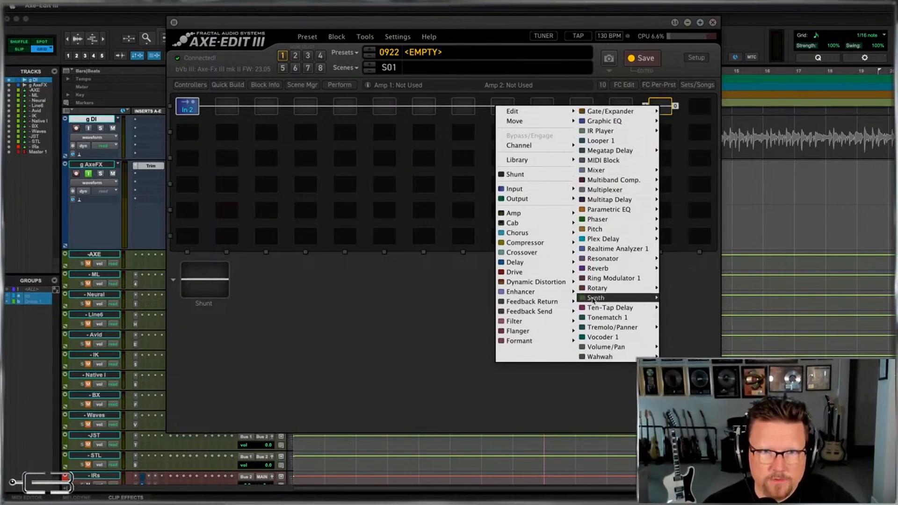
{"action": "mouse_move", "coordinate": [552, 313]}
{"action": "left_click", "coordinate": [608, 307]}
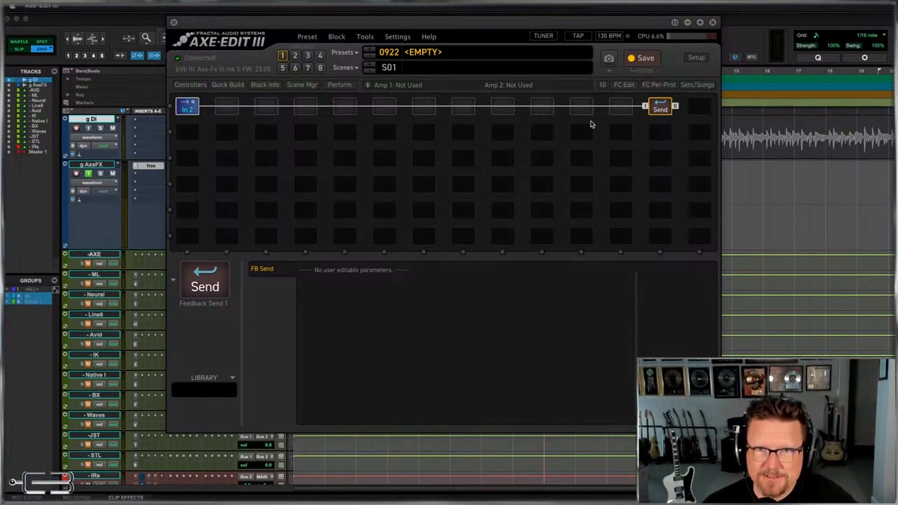
Step: Add a Feedback Return 1 block in the first cell of row 4 and connect shunts up to the second-to-last column
{"action": "right_click", "coordinate": [187, 181]}
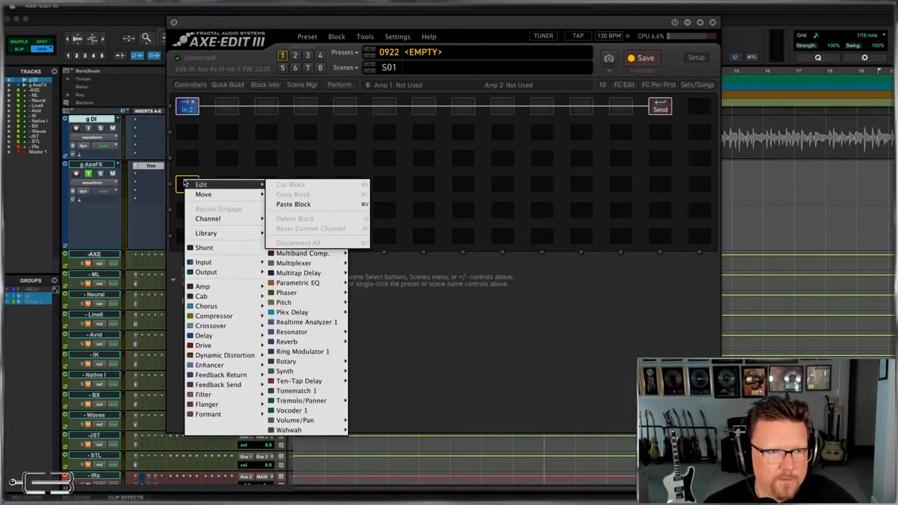
{"action": "left_click", "coordinate": [231, 376]}
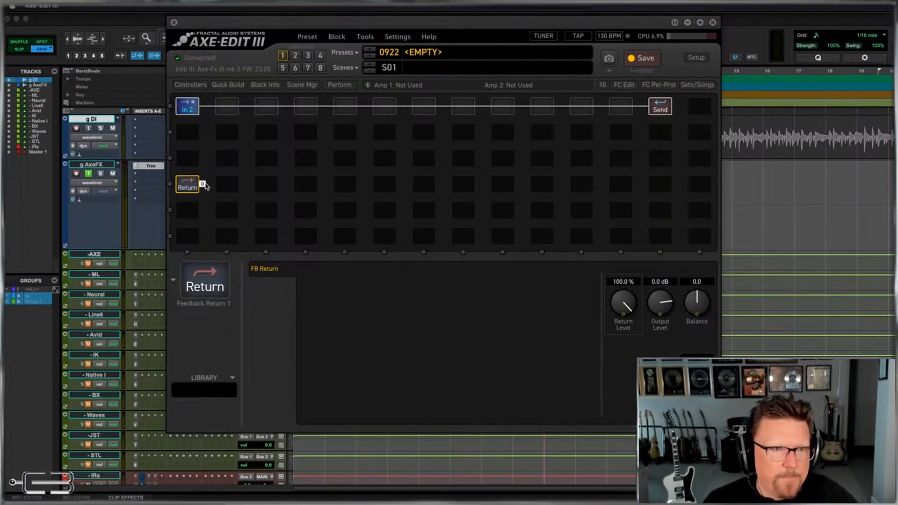
{"action": "left_click", "coordinate": [202, 184]}
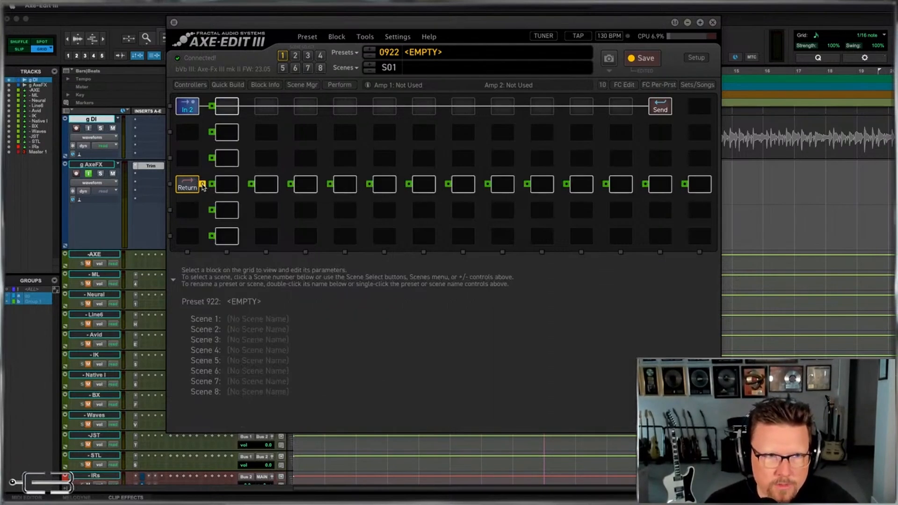
{"action": "left_click", "coordinate": [644, 185]}
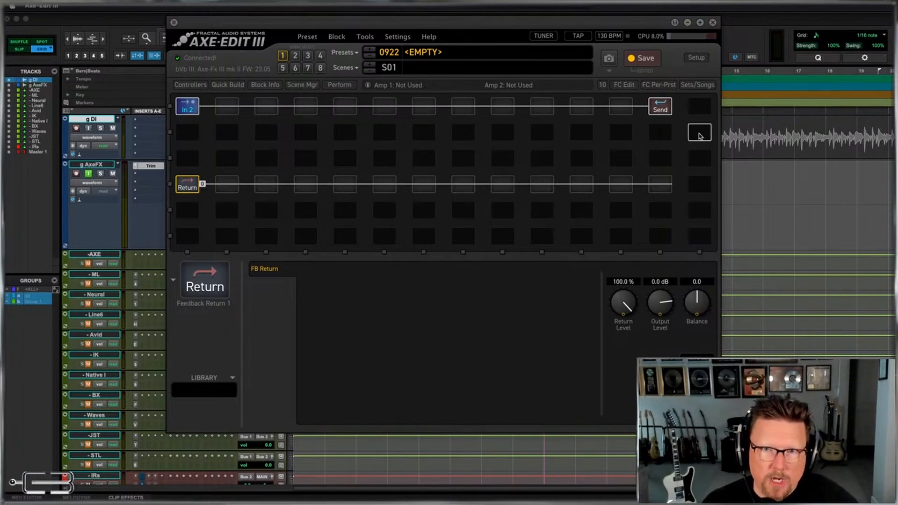
Step: Add an Output 1 block in the last column of row 3 and connect the row 4 chain to it
{"action": "left_click", "coordinate": [699, 136]}
{"action": "right_click", "coordinate": [699, 136]}
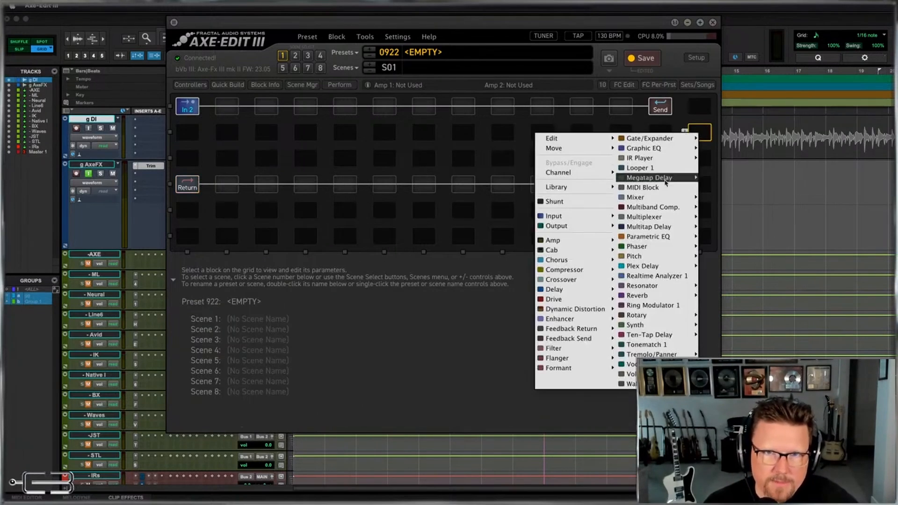
{"action": "left_click", "coordinate": [605, 123]}
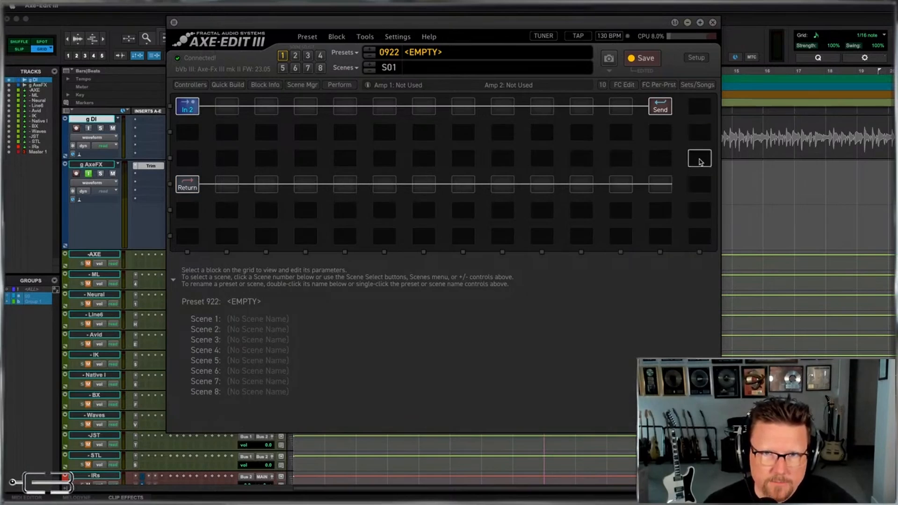
{"action": "right_click", "coordinate": [700, 161]}
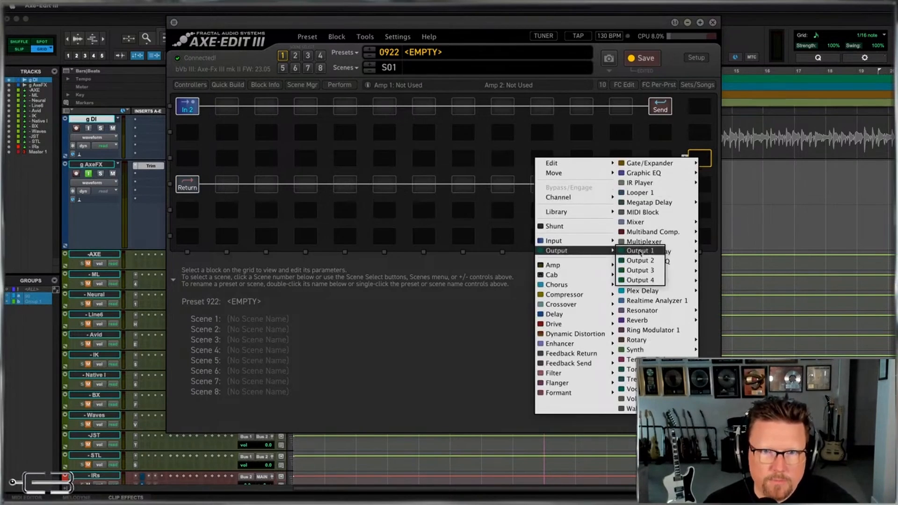
{"action": "left_click", "coordinate": [689, 257]}
{"action": "left_click_drag", "start_coordinate": [671, 184], "coordinate": [687, 159]}
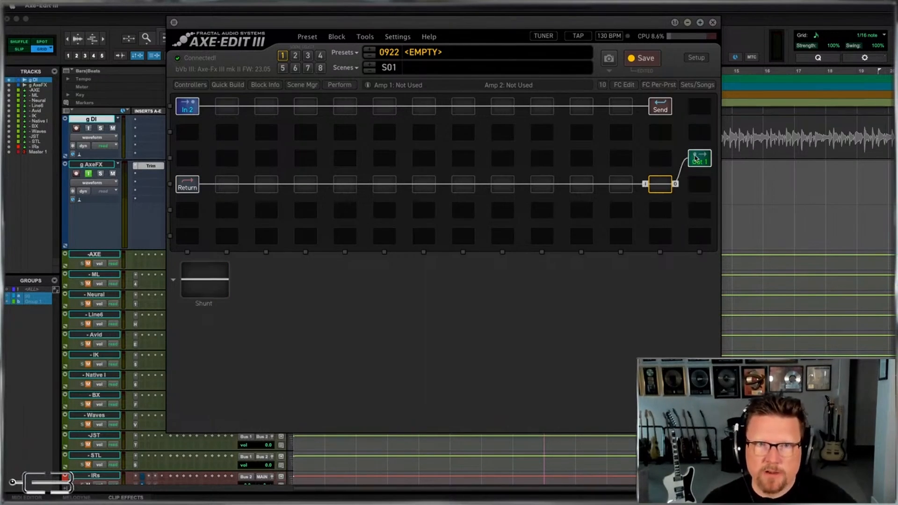
{"action": "left_click", "coordinate": [682, 114]}
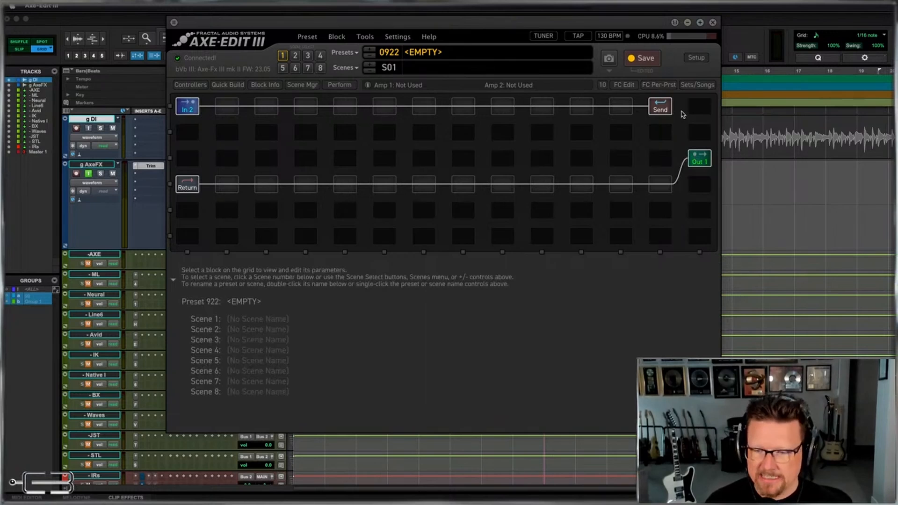
Step: Play the session briefly and connect the Feedback Send 1 block's output to the Output 1 block
{"action": "key", "text": "space"}
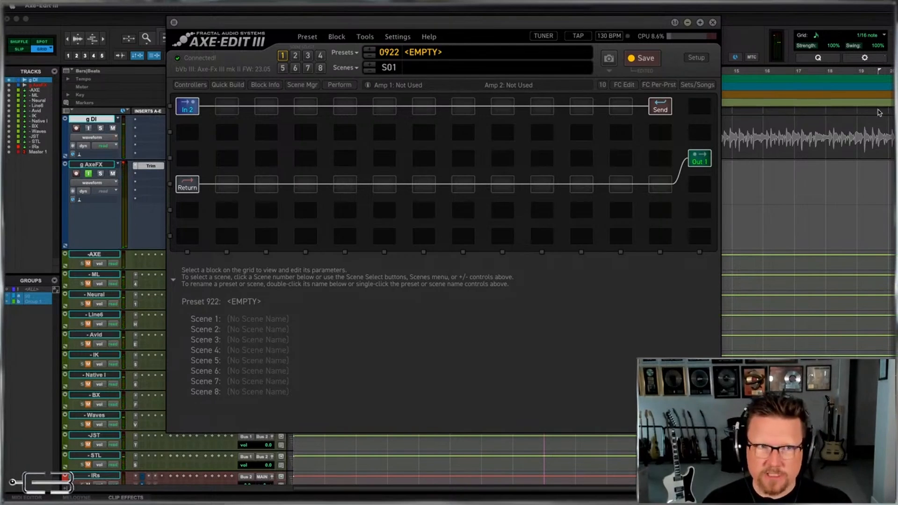
{"action": "left_click", "coordinate": [696, 162]}
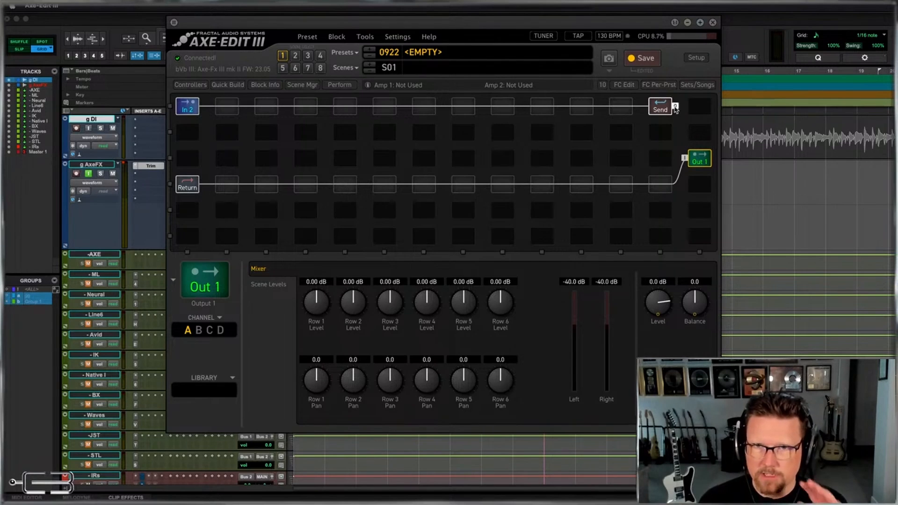
{"action": "left_click", "coordinate": [660, 106]}
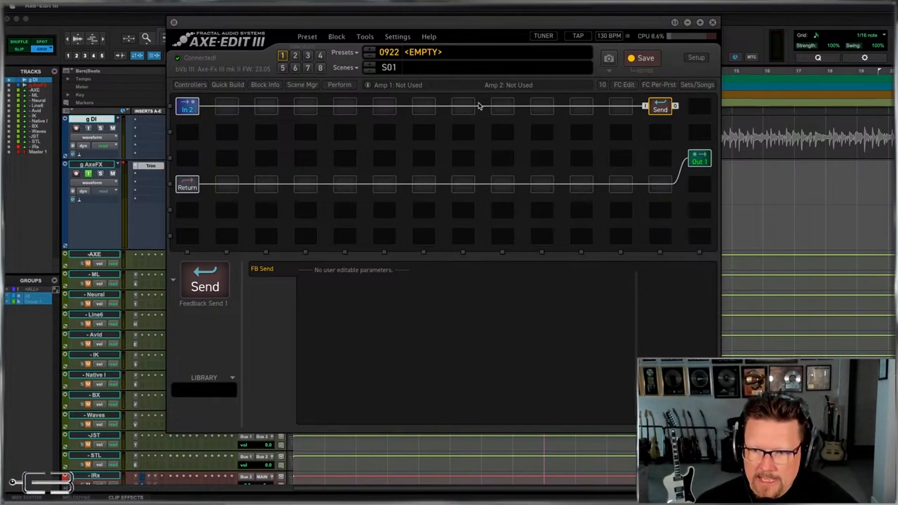
{"action": "left_click", "coordinate": [675, 107]}
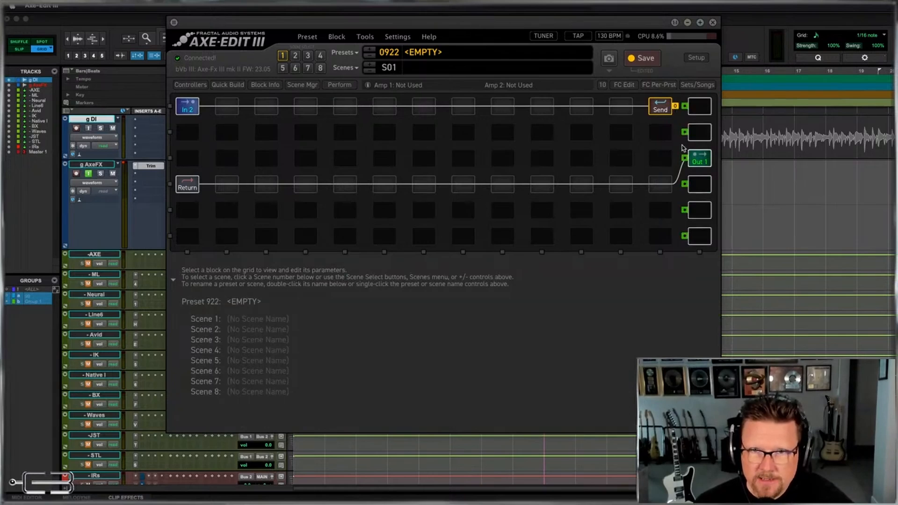
{"action": "left_click", "coordinate": [684, 159]}
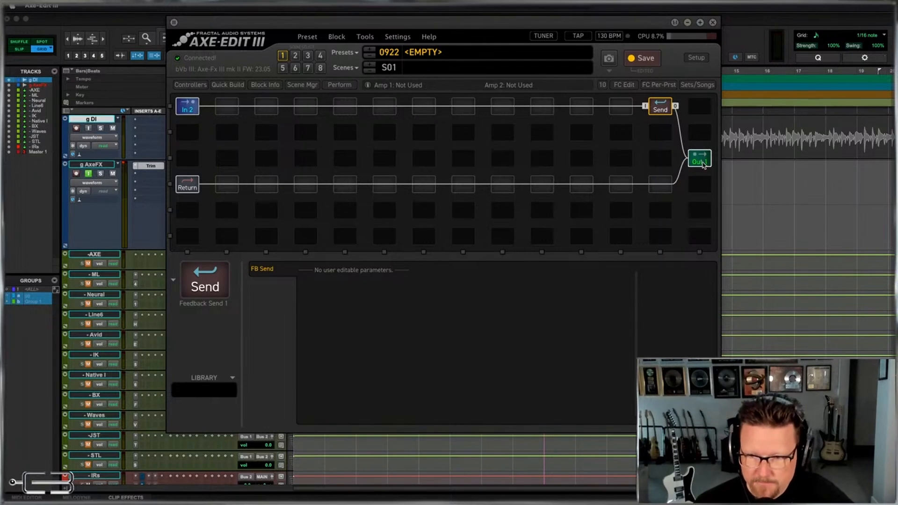
Step: Place an Amp 1 block in the fifth column and a Cab 1 block in the ninth column of row 4
{"action": "left_click", "coordinate": [340, 187]}
{"action": "mouse_move", "coordinate": [382, 296]}
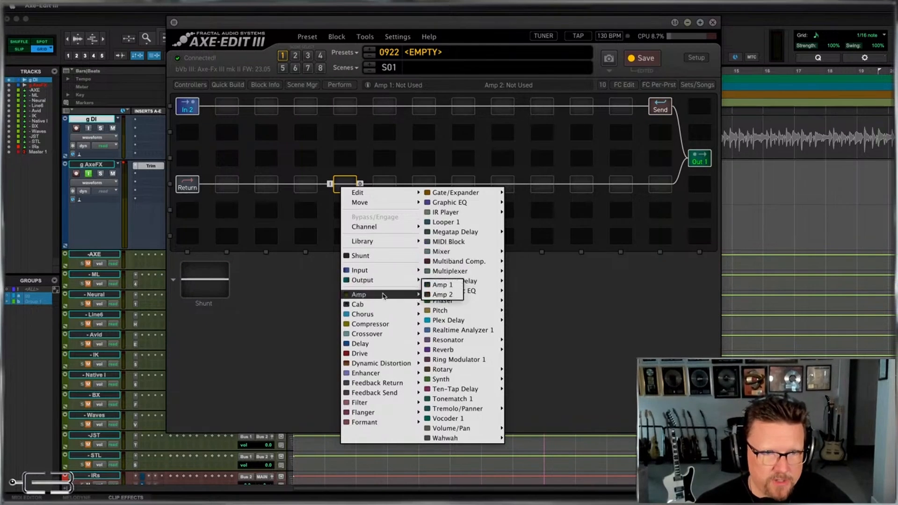
{"action": "left_click", "coordinate": [439, 284]}
{"action": "left_click", "coordinate": [502, 185]}
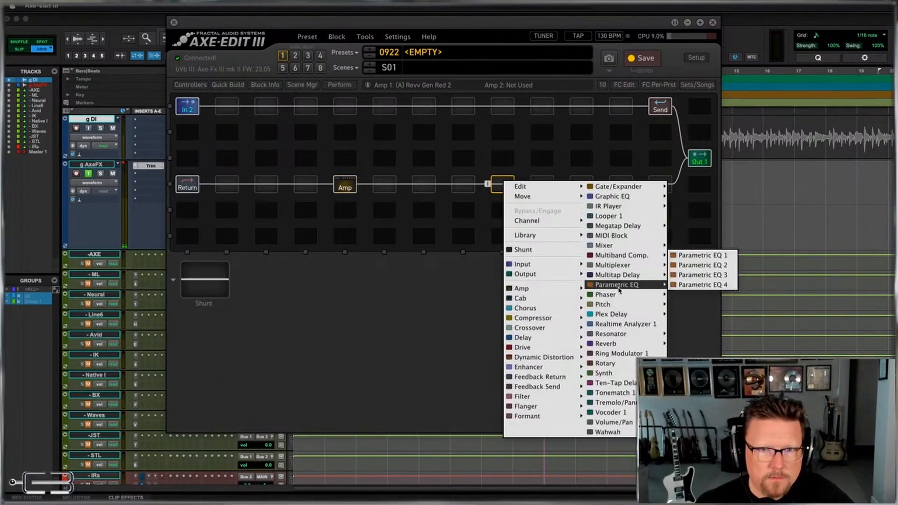
{"action": "mouse_move", "coordinate": [530, 293]}
{"action": "left_click", "coordinate": [602, 293]}
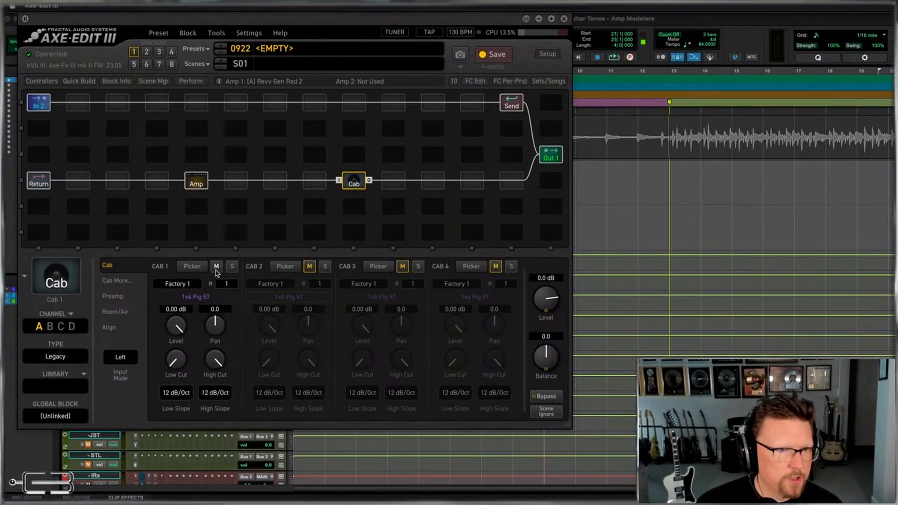
Step: Switch the Cab 1 block's type to Dyna-Cab and load the 4x12 Recto Straight cab from the library
{"action": "left_click", "coordinate": [70, 360]}
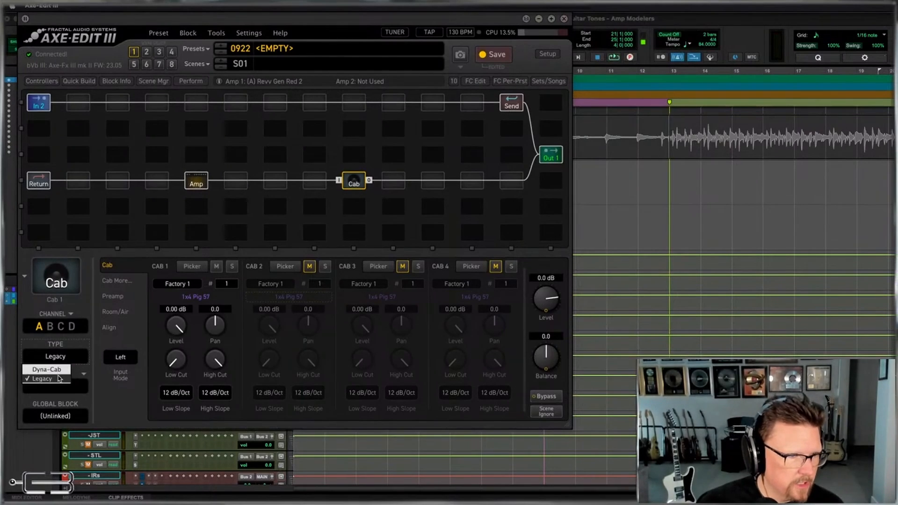
{"action": "left_click", "coordinate": [64, 369]}
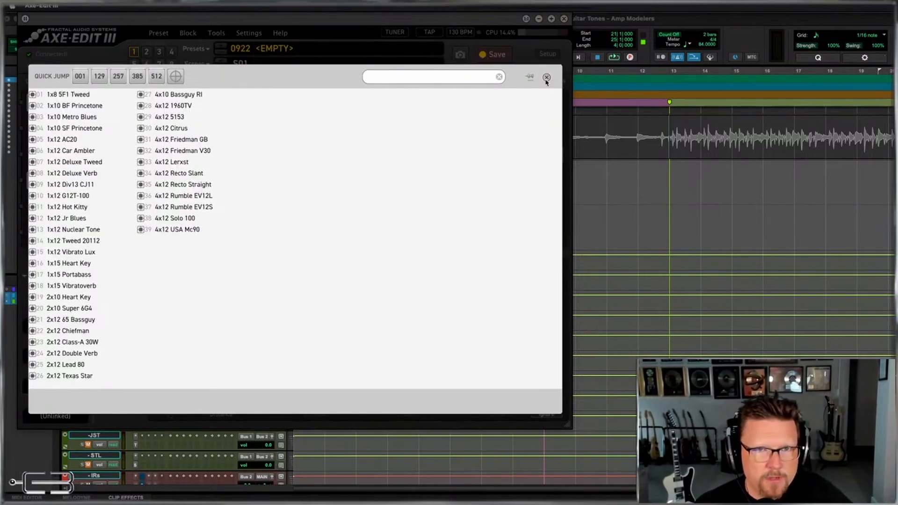
{"action": "left_click", "coordinate": [546, 77]}
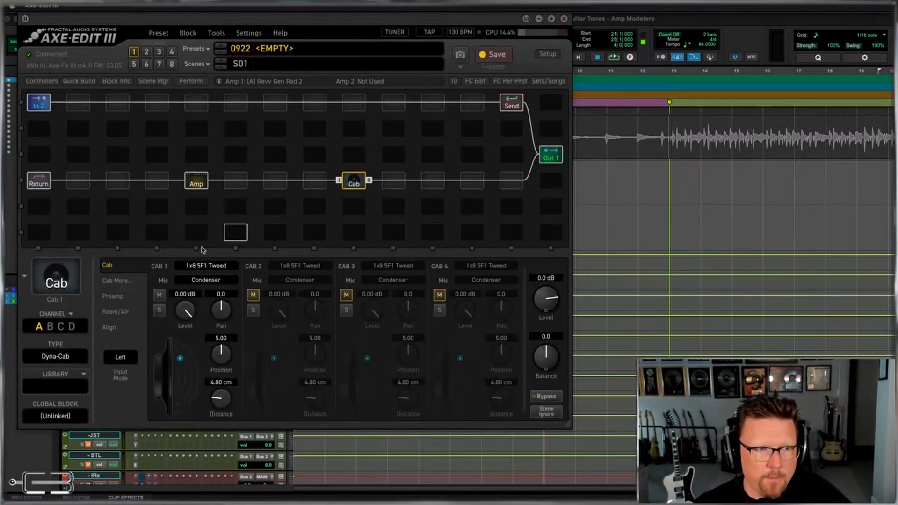
{"action": "left_click", "coordinate": [65, 387]}
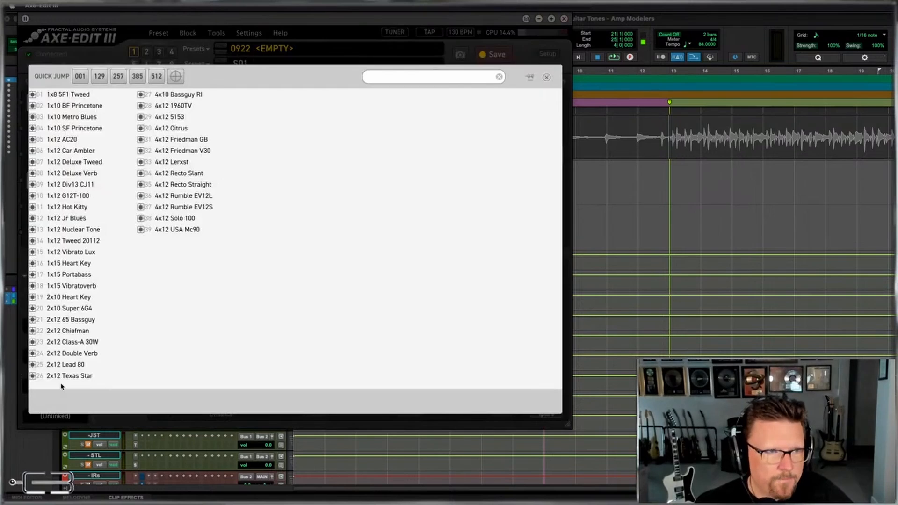
{"action": "left_click", "coordinate": [190, 185]}
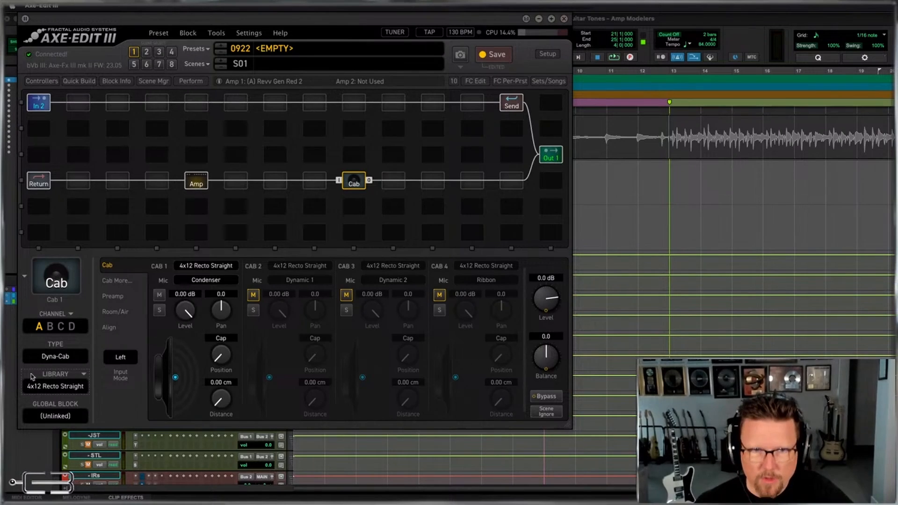
Step: Try other library cabs, including 4x12 USA Mc90 and 4x12 Recto Slant, and return to 4x12 Recto Straight
{"action": "left_click", "coordinate": [63, 381]}
{"action": "left_click", "coordinate": [78, 230]}
{"action": "left_click", "coordinate": [66, 387]}
{"action": "left_click", "coordinate": [182, 229]}
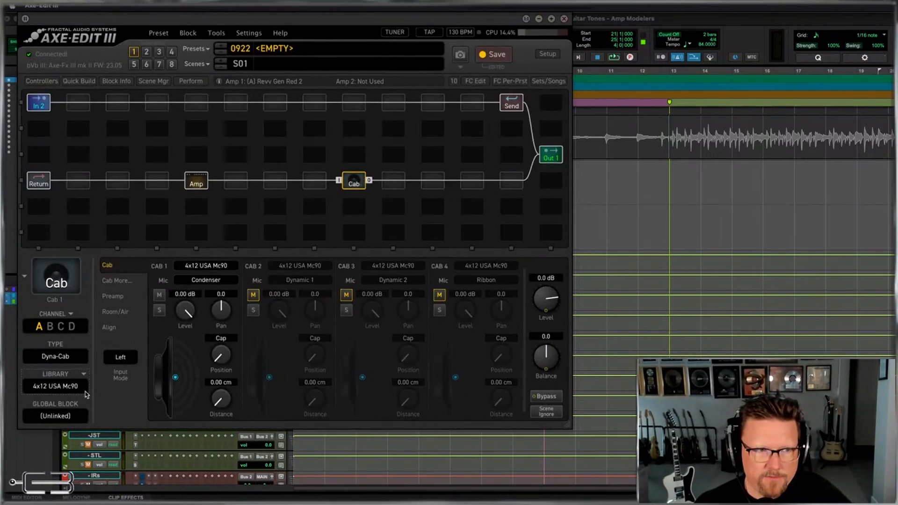
{"action": "left_click", "coordinate": [64, 387]}
{"action": "left_click", "coordinate": [185, 173]}
{"action": "left_click", "coordinate": [62, 387]}
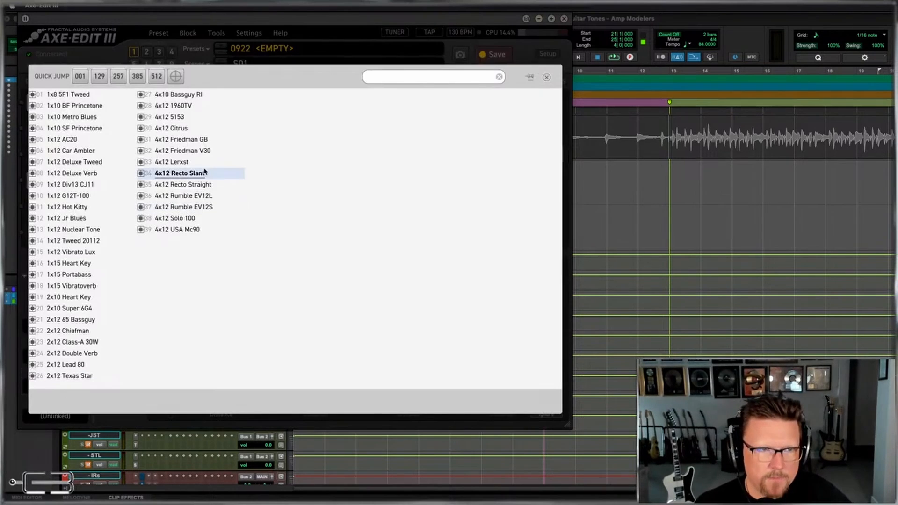
{"action": "left_click", "coordinate": [189, 186]}
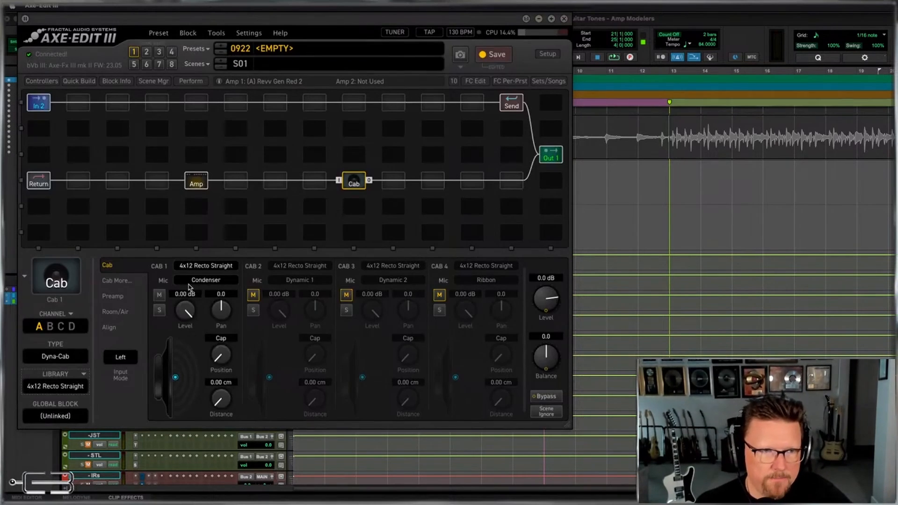
Step: Activate only Cabs 3 and 4, placing their mics at about 3.53/7.99 cm and 2.46/10.26 cm, and lower Cab 4's level to -10 dB
{"action": "left_click_drag", "start_coordinate": [362, 377], "coordinate": [370, 363]}
{"action": "left_click", "coordinate": [443, 295]}
{"action": "left_click_drag", "start_coordinate": [455, 377], "coordinate": [465, 367]}
{"action": "left_click_drag", "start_coordinate": [467, 309], "coordinate": [467, 371]}
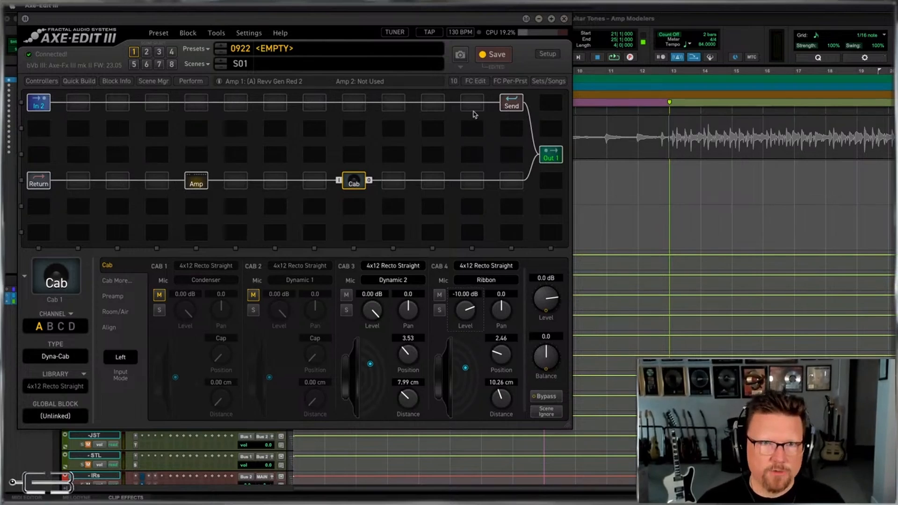
Step: In the Output 1 mixer, pan row 1 to -100 and row 4 to 100, and play the session to check
{"action": "left_click", "coordinate": [550, 158]}
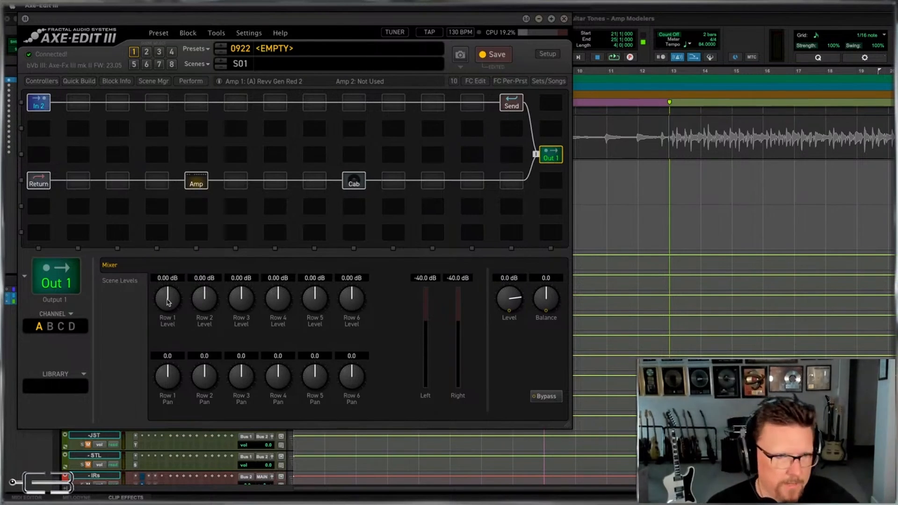
{"action": "left_click_drag", "start_coordinate": [177, 382], "coordinate": [163, 391]}
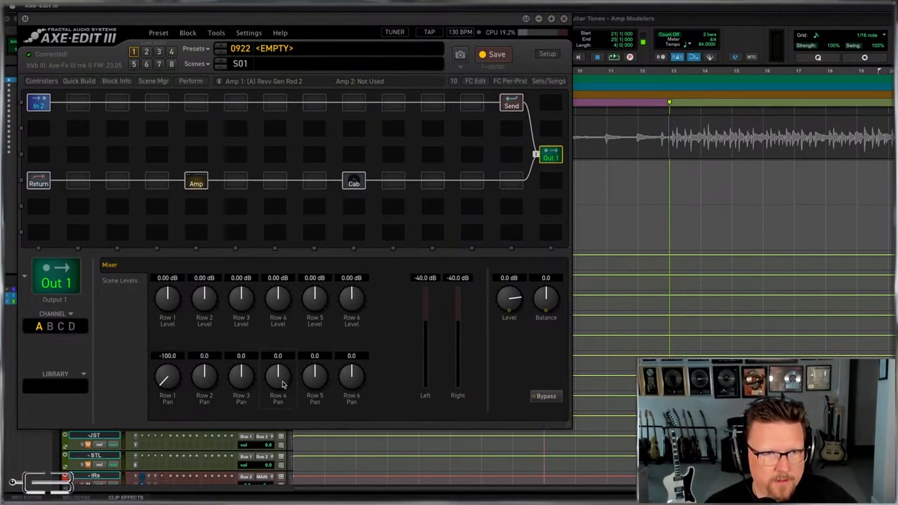
{"action": "left_click_drag", "start_coordinate": [282, 384], "coordinate": [330, 63]}
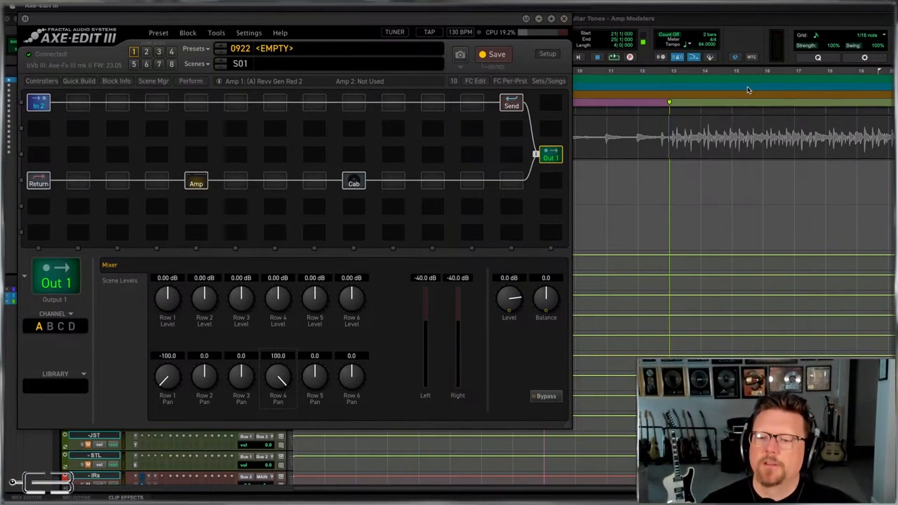
{"action": "key", "text": "space"}
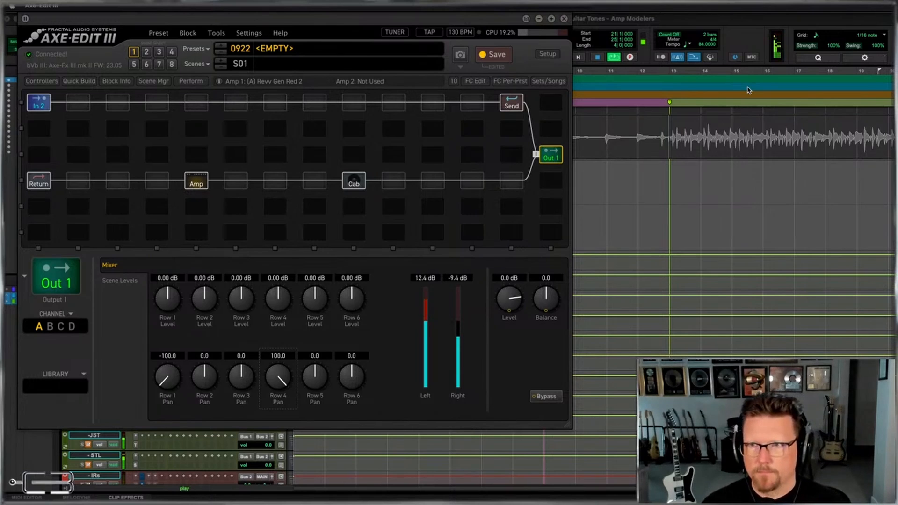
{"action": "key", "text": "space"}
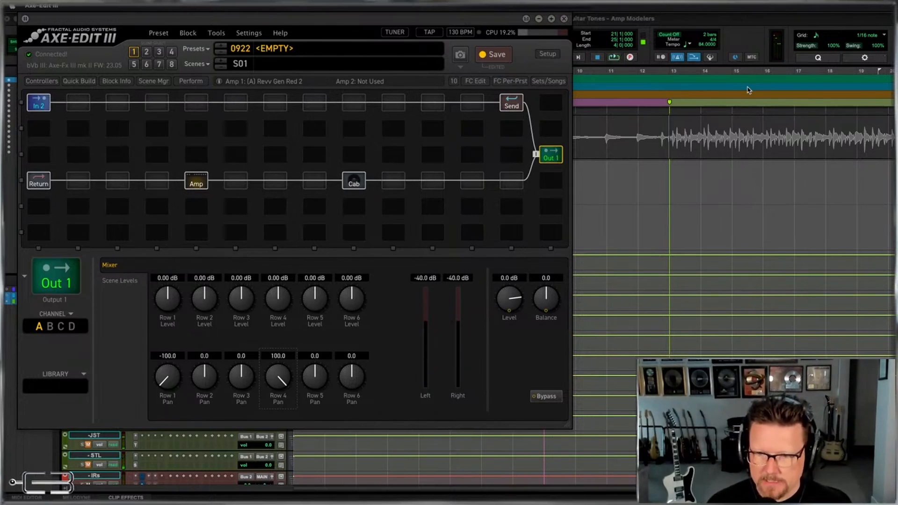
Step: Switch to Pro Tools and mute the left channel of the AxeFX track's Trim plug-in
{"action": "left_click", "coordinate": [629, 198]}
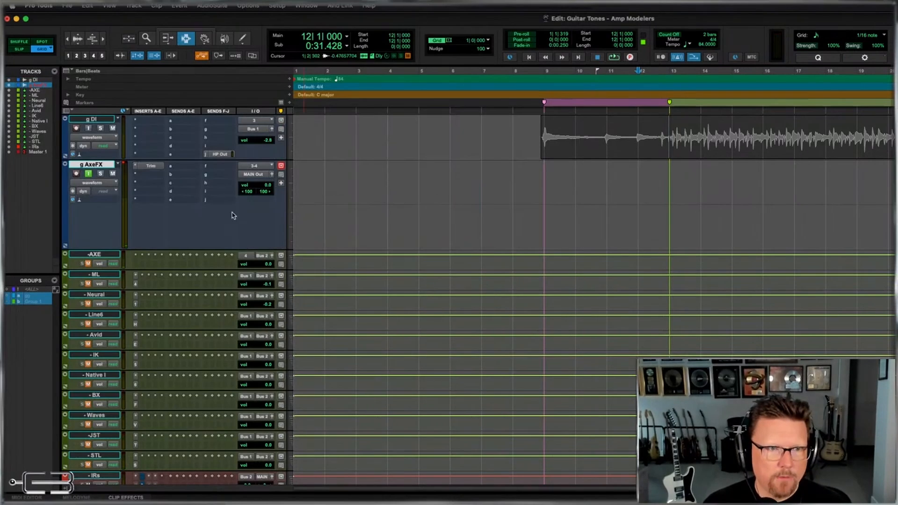
{"action": "left_click", "coordinate": [151, 166]}
{"action": "left_click", "coordinate": [505, 178]}
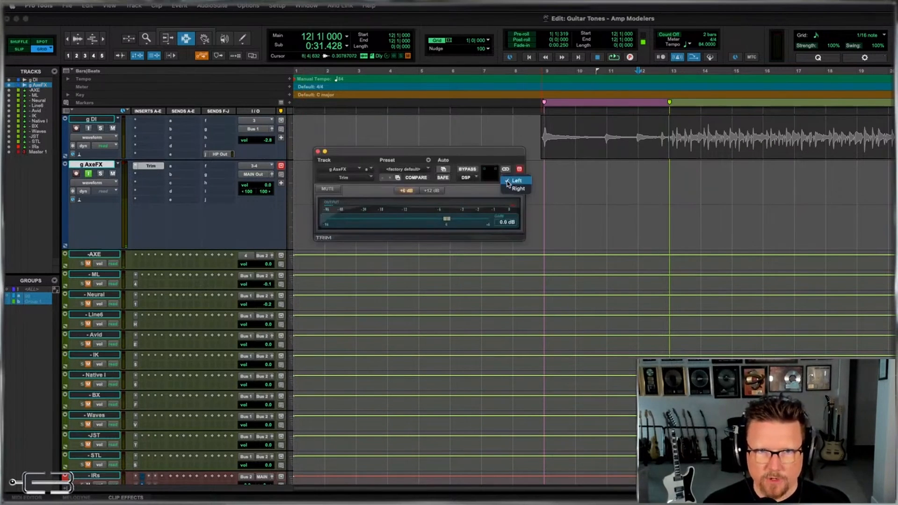
{"action": "left_click", "coordinate": [514, 182]}
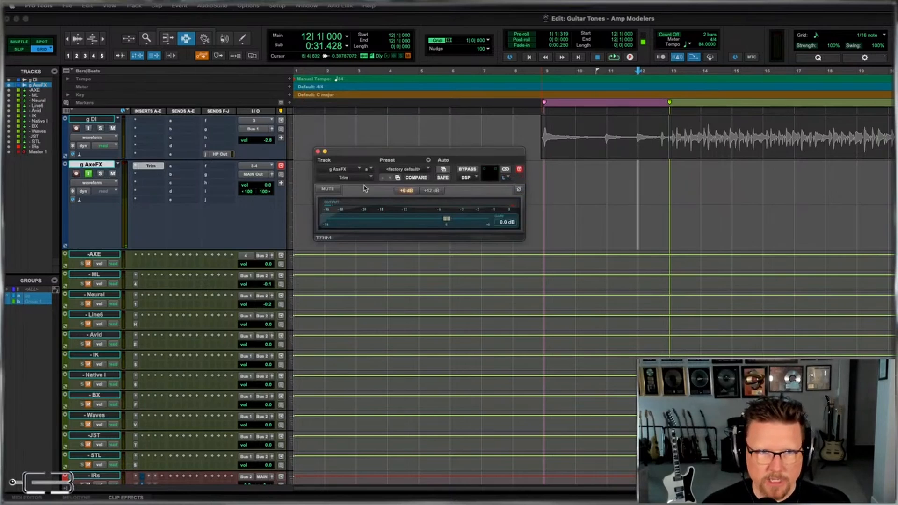
{"action": "left_click", "coordinate": [327, 189]}
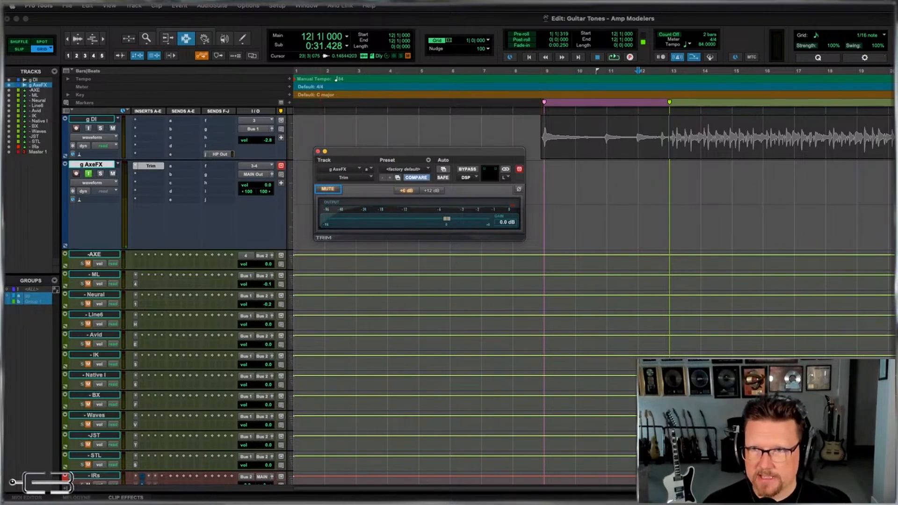
Step: Go to the DI section from bar 21 to bar 25, close the Trim window, and play the selection to check the mute
{"action": "left_click", "coordinate": [895, 193]}
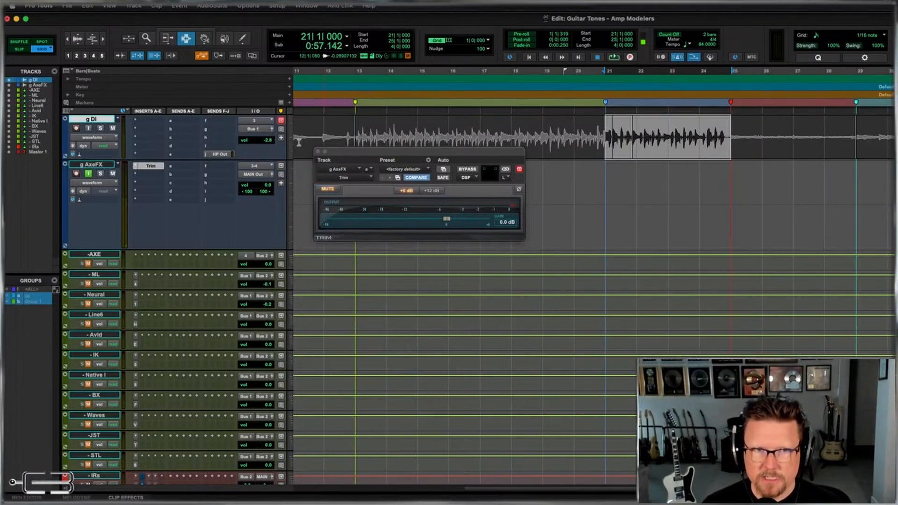
{"action": "left_click", "coordinate": [317, 151]}
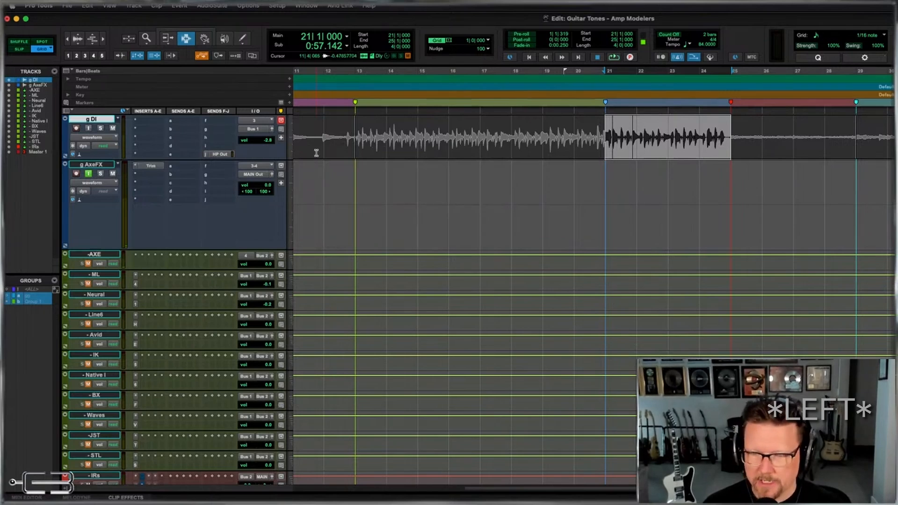
{"action": "key", "text": "space"}
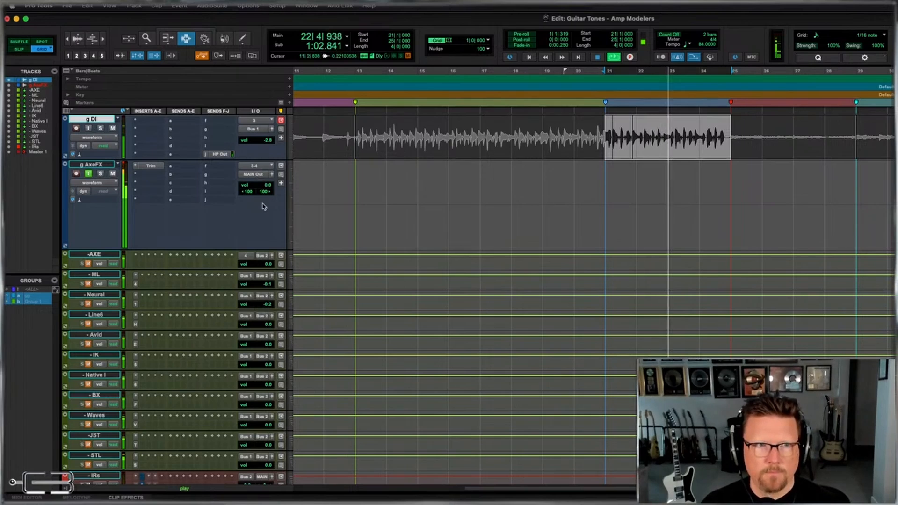
{"action": "key", "text": "space"}
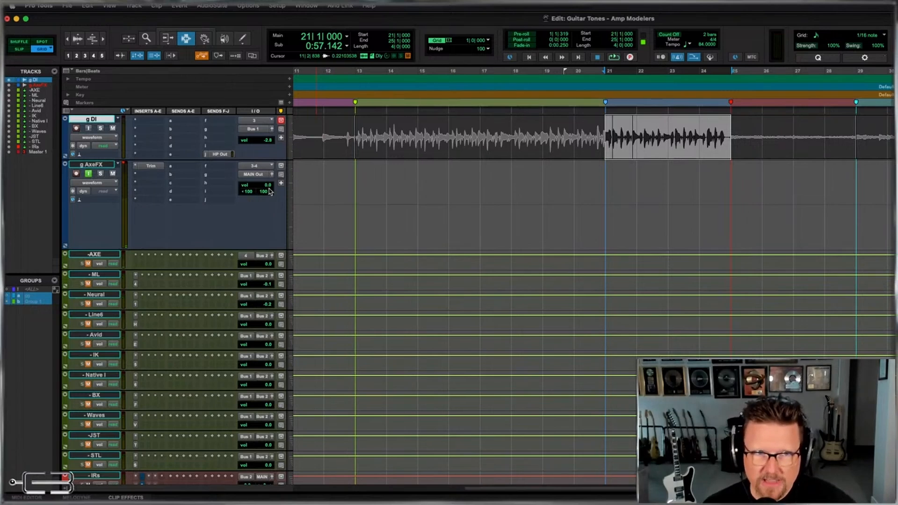
Step: Pan both channels of the AxeFX track to 100 right and play the selection to hear the result
{"action": "left_click", "coordinate": [265, 193]}
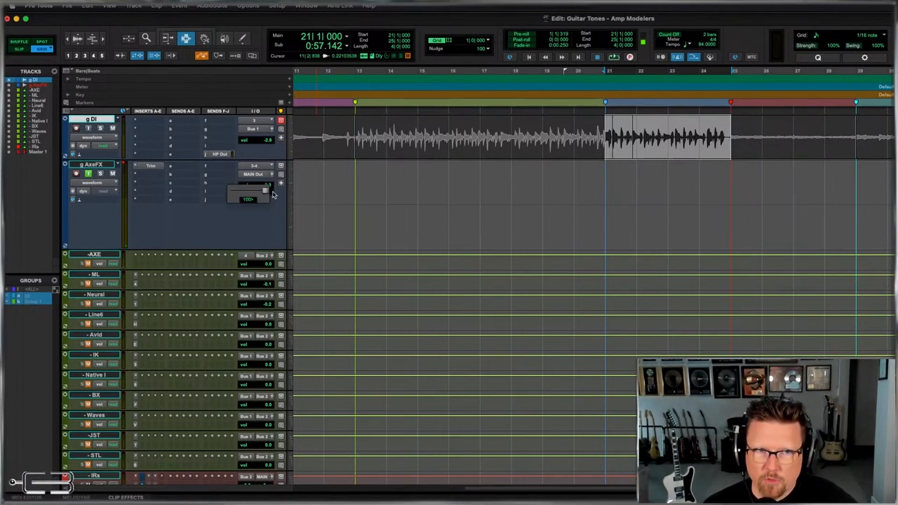
{"action": "left_click_drag", "start_coordinate": [174, 178], "coordinate": [176, 180]}
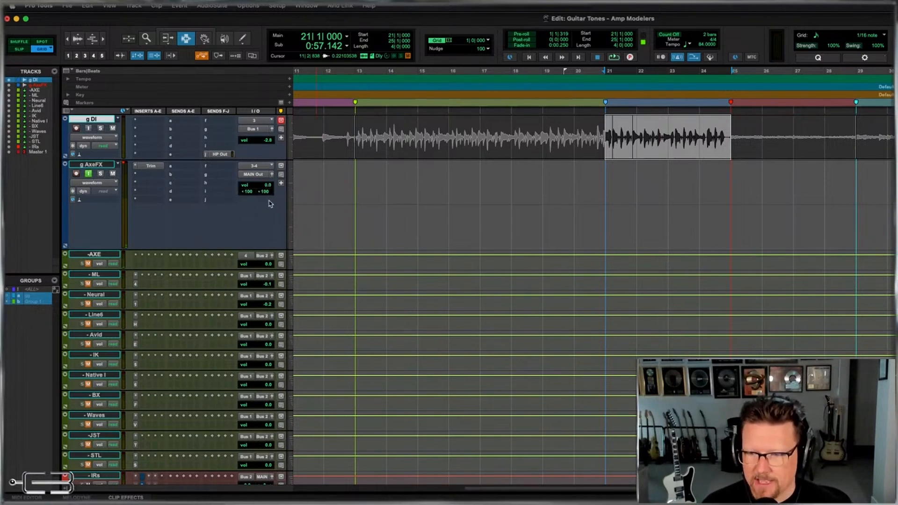
{"action": "key", "text": "space"}
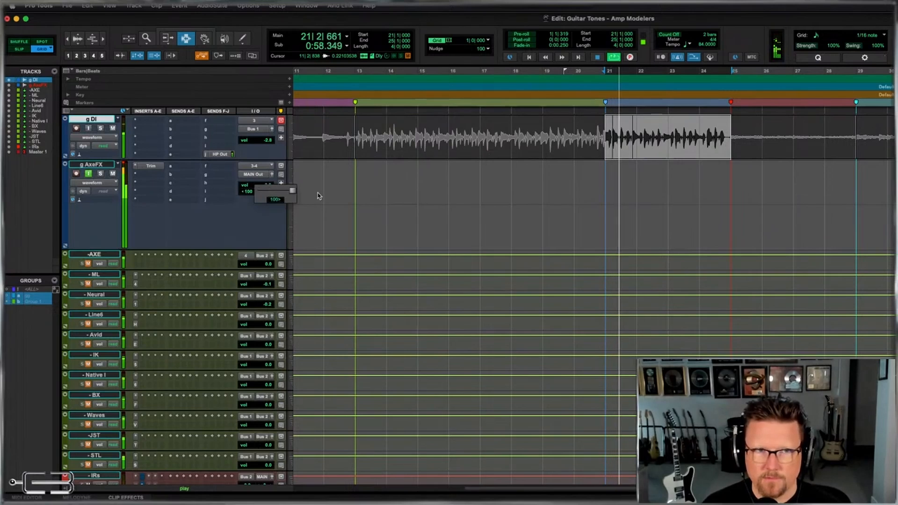
Step: In the mixer, adjust the AxeFX track's two pan knobs during playback, setting them to 100 left and 100 right
{"action": "key", "text": "super+equal"}
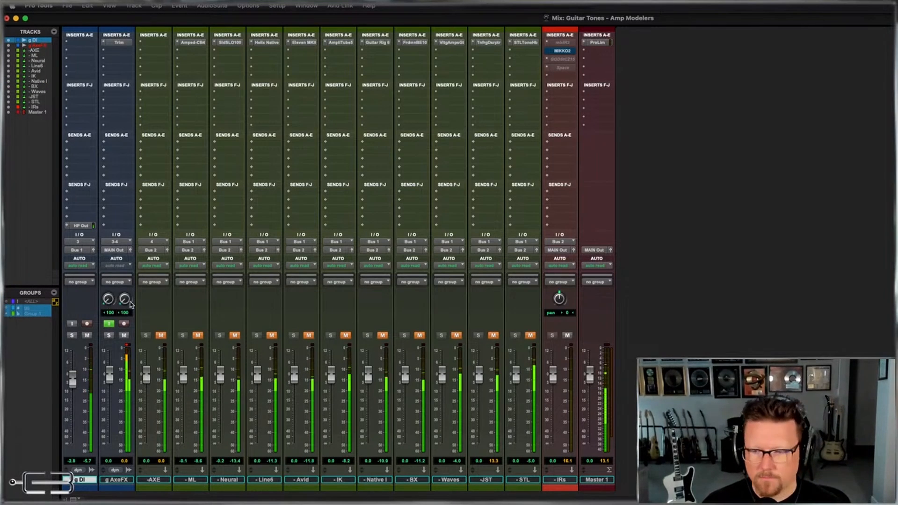
{"action": "left_click_drag", "start_coordinate": [125, 300], "coordinate": [151, 216]}
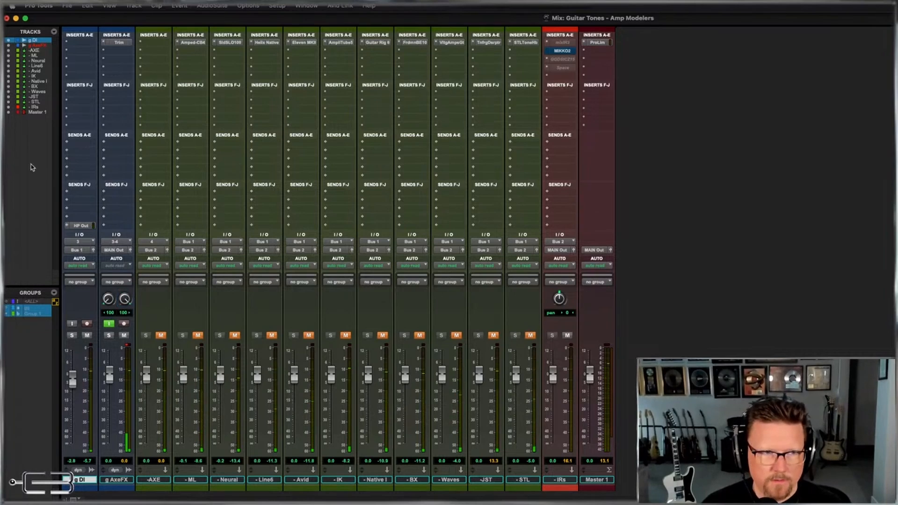
{"action": "left_click_drag", "start_coordinate": [107, 302], "coordinate": [120, 416]}
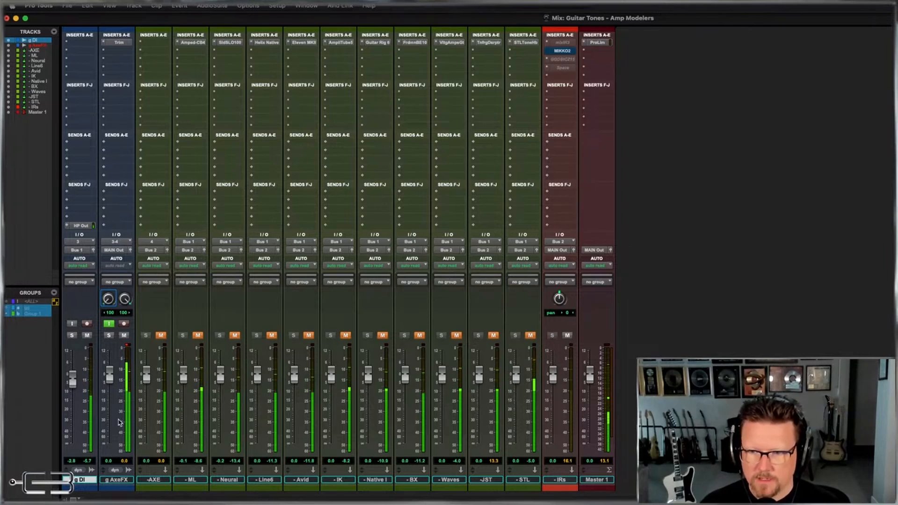
Step: Return to the Edit window, set both AxeFX track pans to 0, and open the track's Trim plug-in
{"action": "key", "text": "super+equal"}
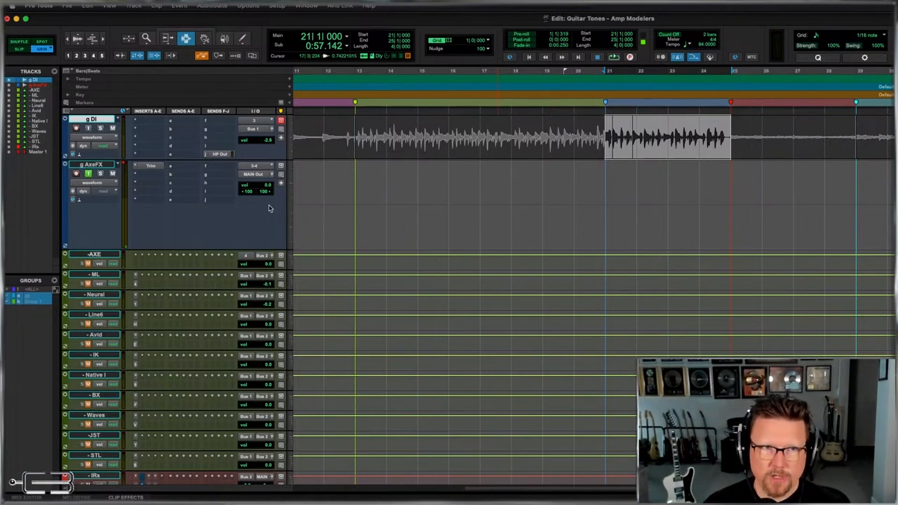
{"action": "left_click", "coordinate": [150, 166]}
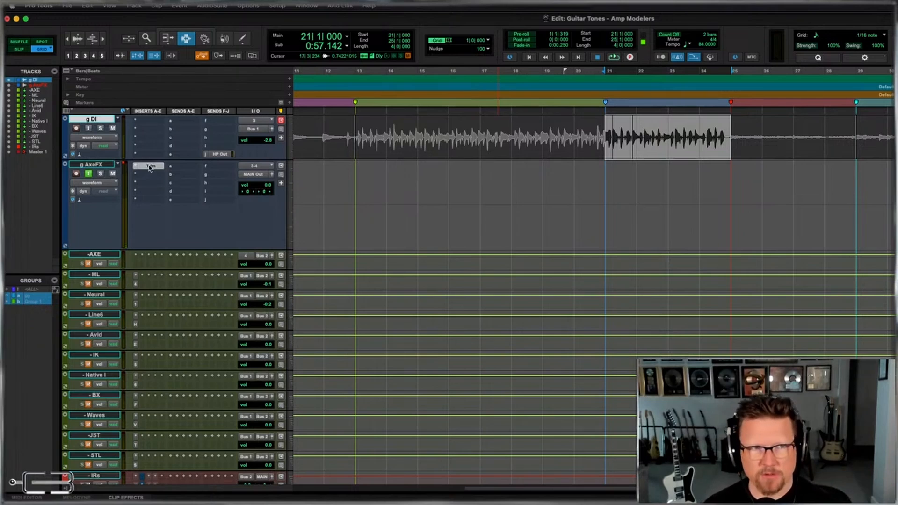